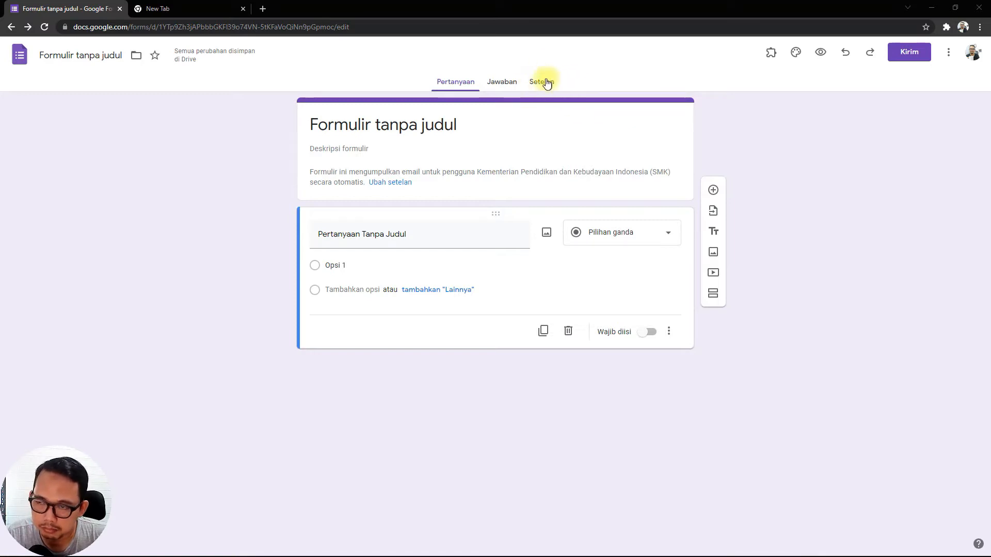
Look at the form's responses page, open its settings page and view the list of installed add-ons.
left_click(502, 83)
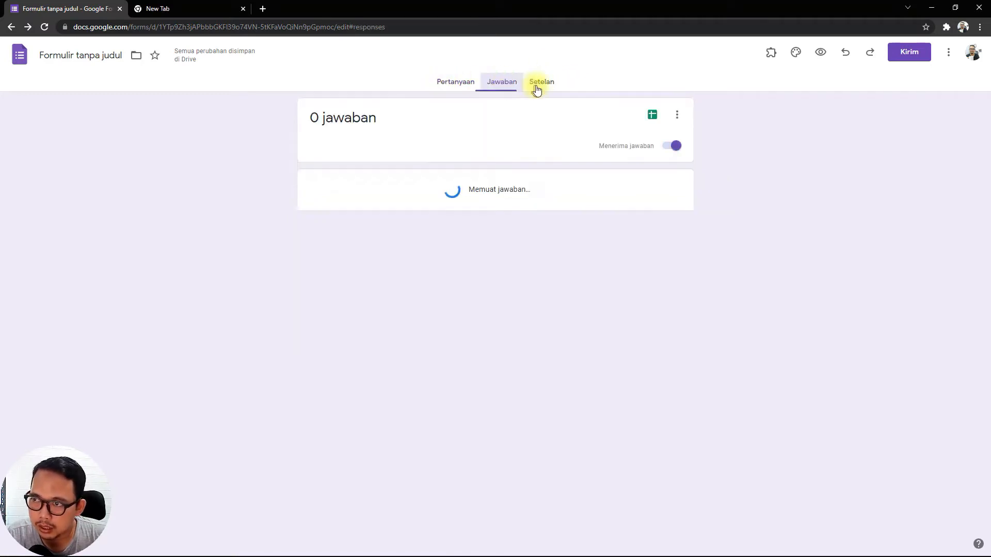
left_click(543, 88)
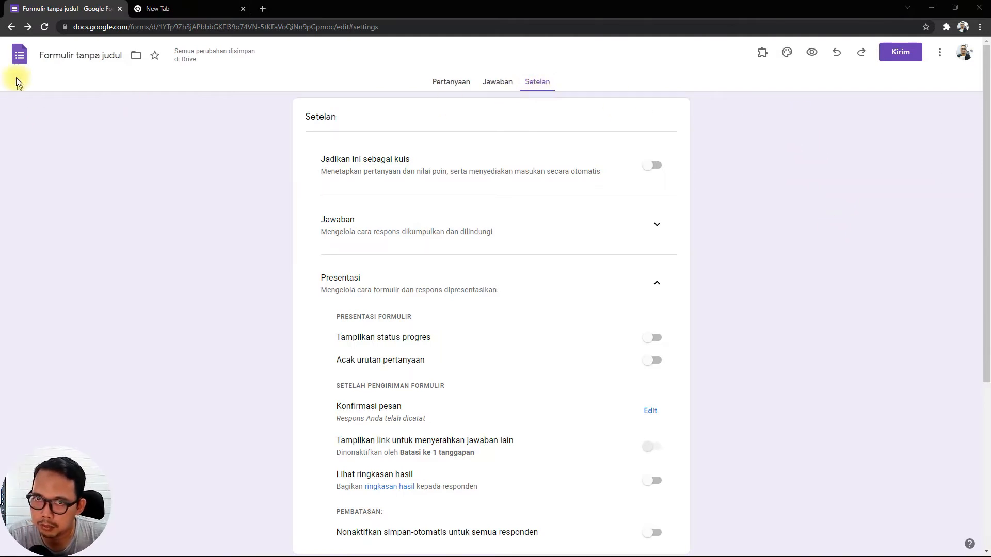
mouse_move(180, 64)
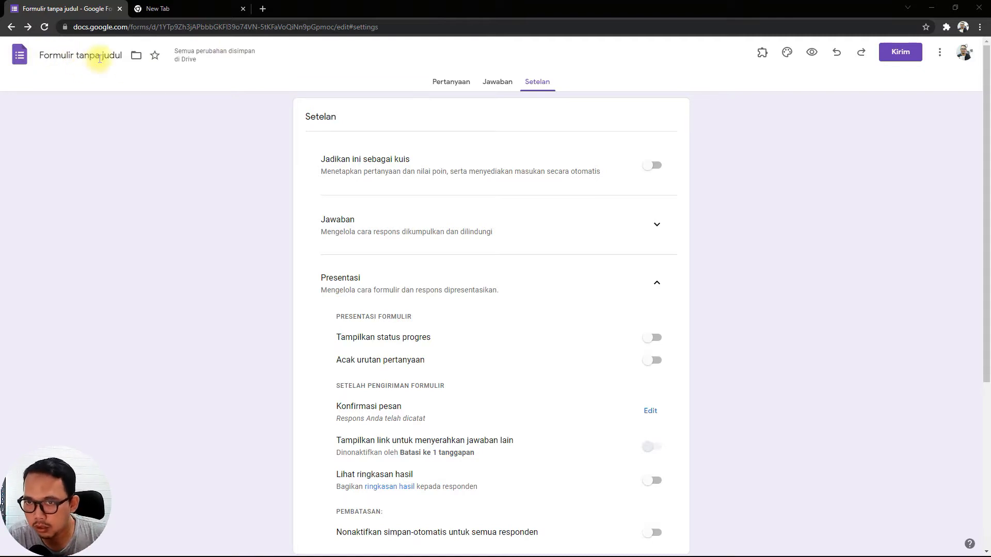
left_click(763, 54)
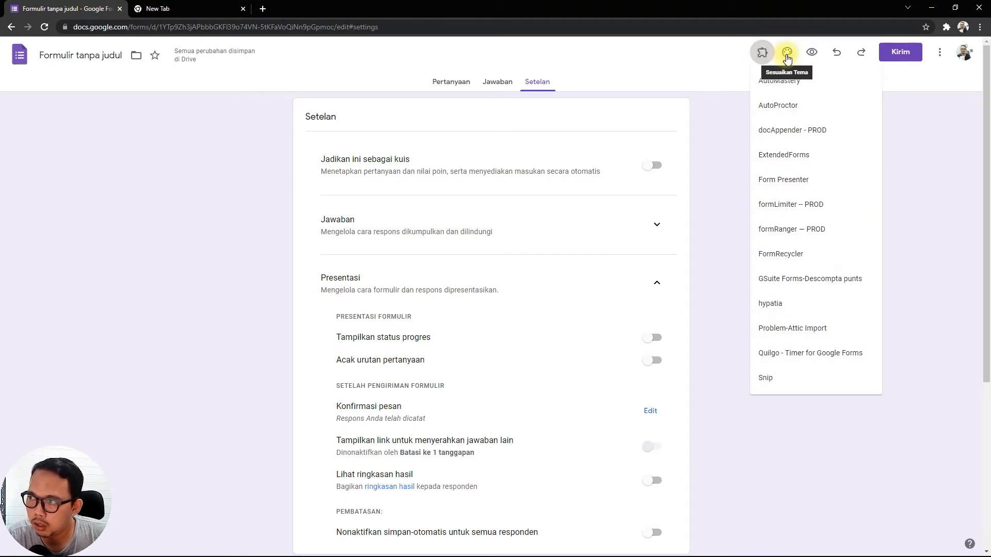
left_click(787, 57)
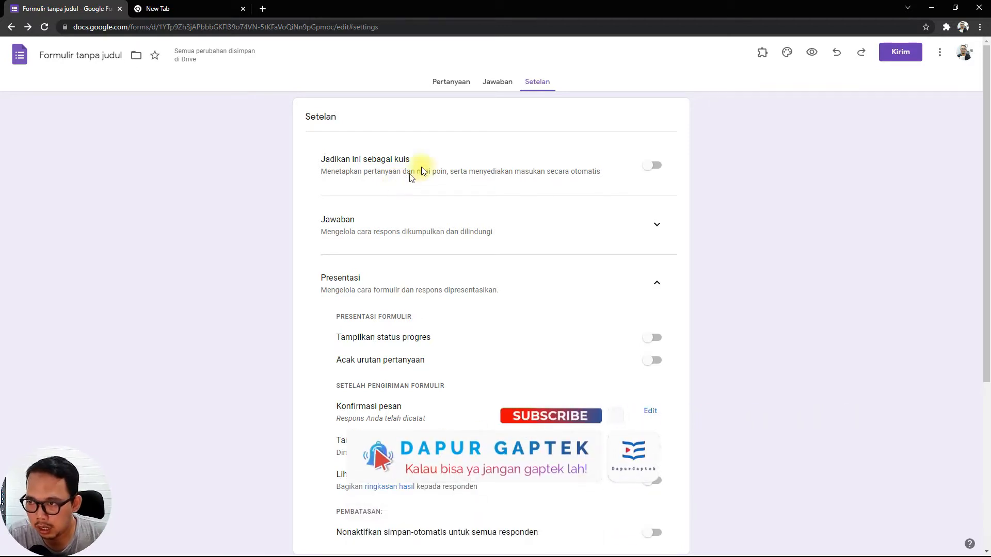
Make the form a quiz and set the grade release to "Nanti, setelah peninjauan manual".
left_click(653, 165)
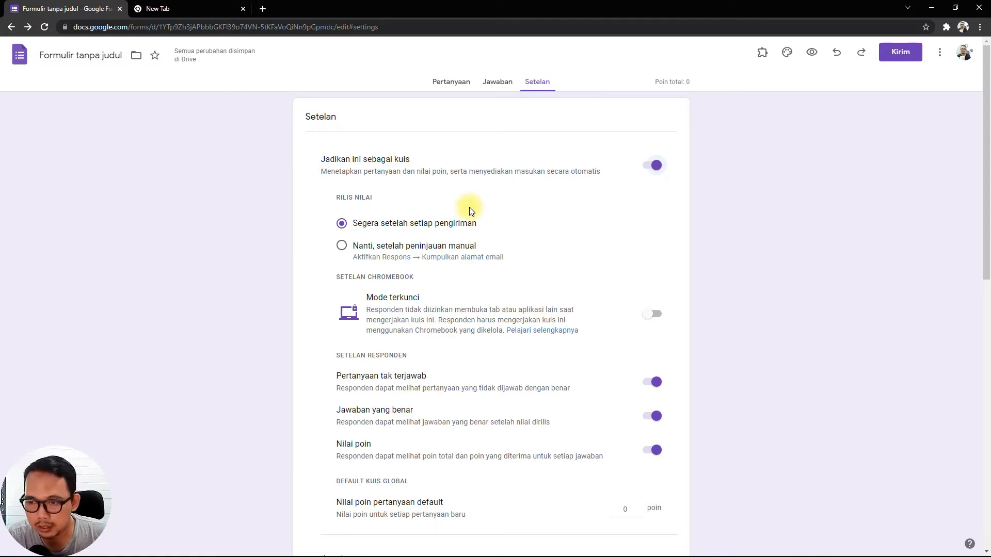
left_click(652, 167)
left_click(656, 166)
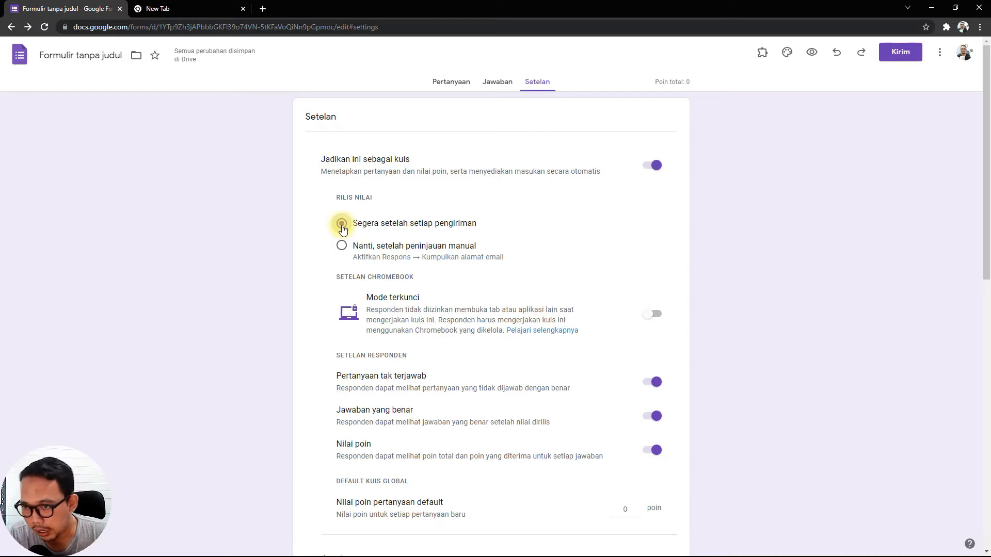
left_click(344, 250)
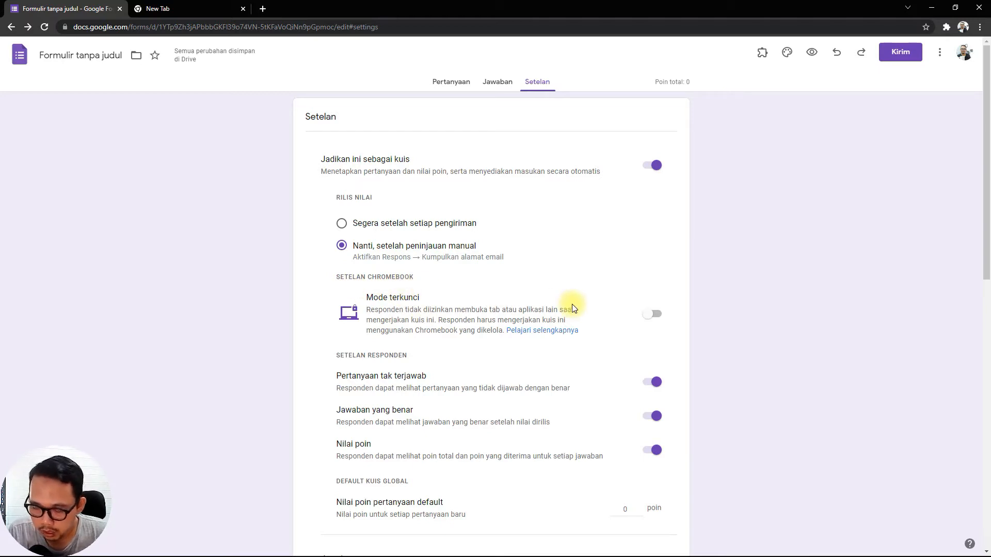
Switch the Chromebook option "Mode terkunci" on and back off.
left_click(654, 322)
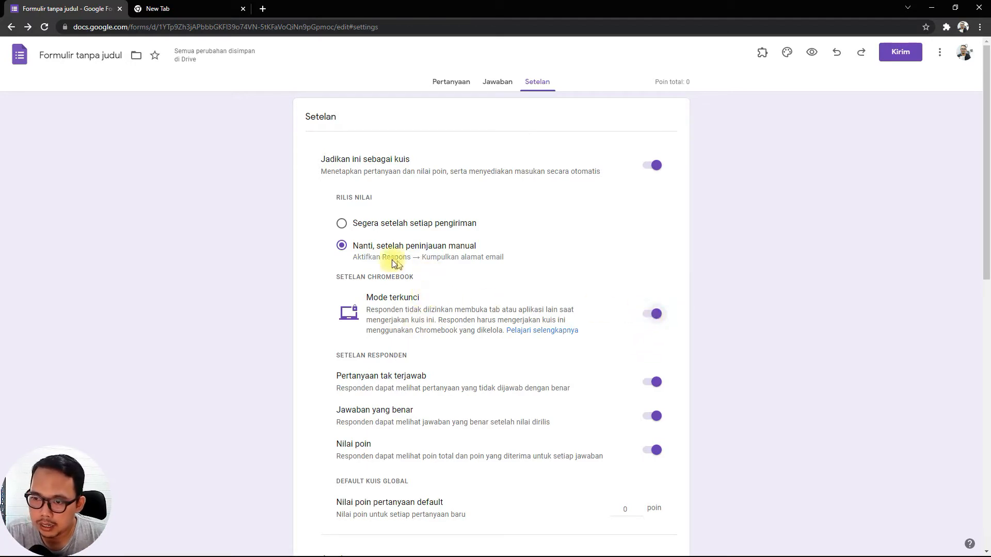
left_click(653, 314)
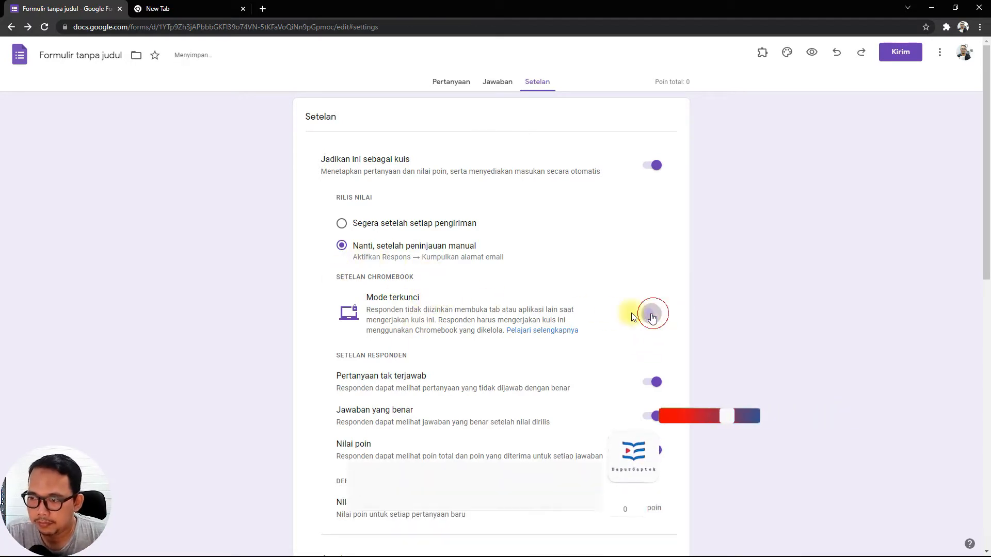
Switch the respondent settings "Pertanyaan tak terjawab", "Jawaban yang benar" and "Nilai poin" off and back on, one after another.
scroll(368, 230, "down", 3)
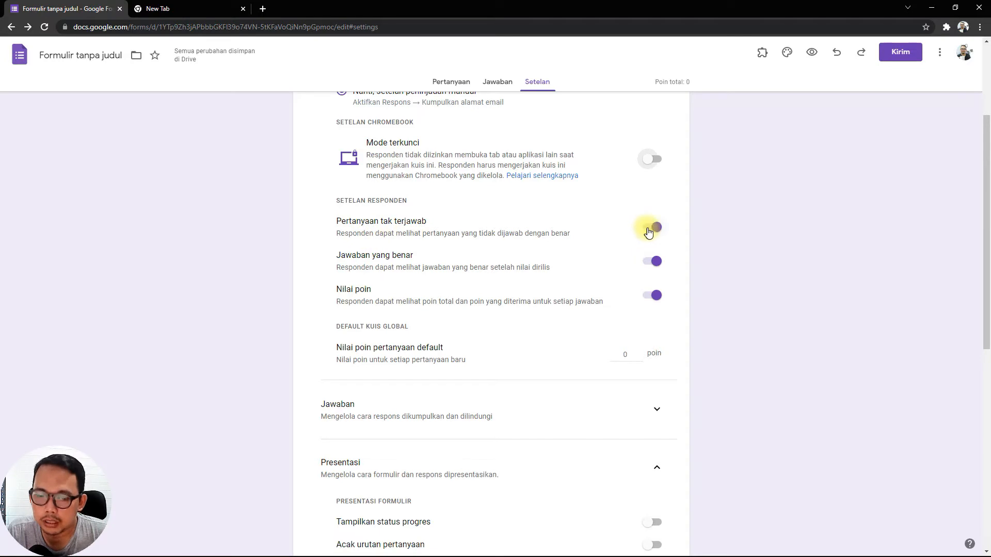
left_click(649, 230)
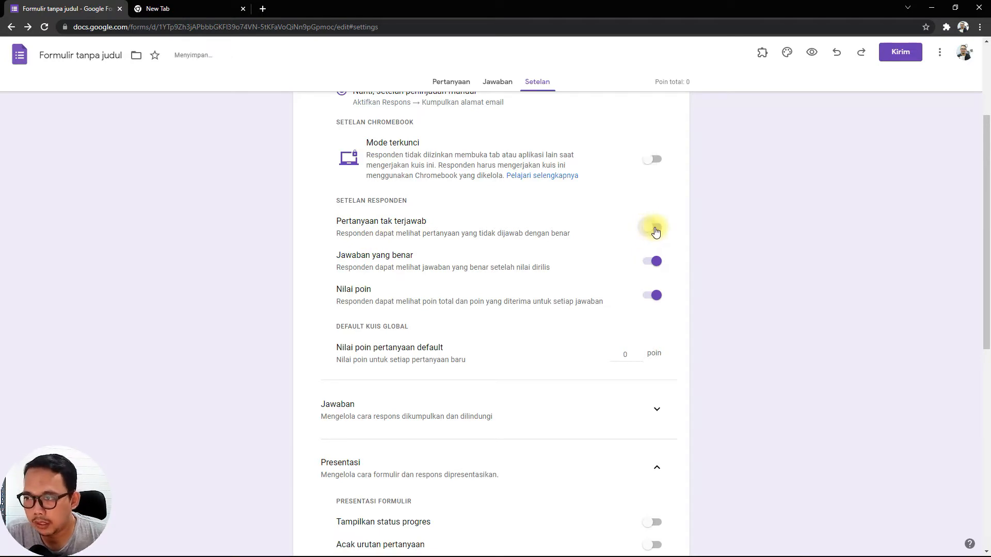
left_click(659, 231)
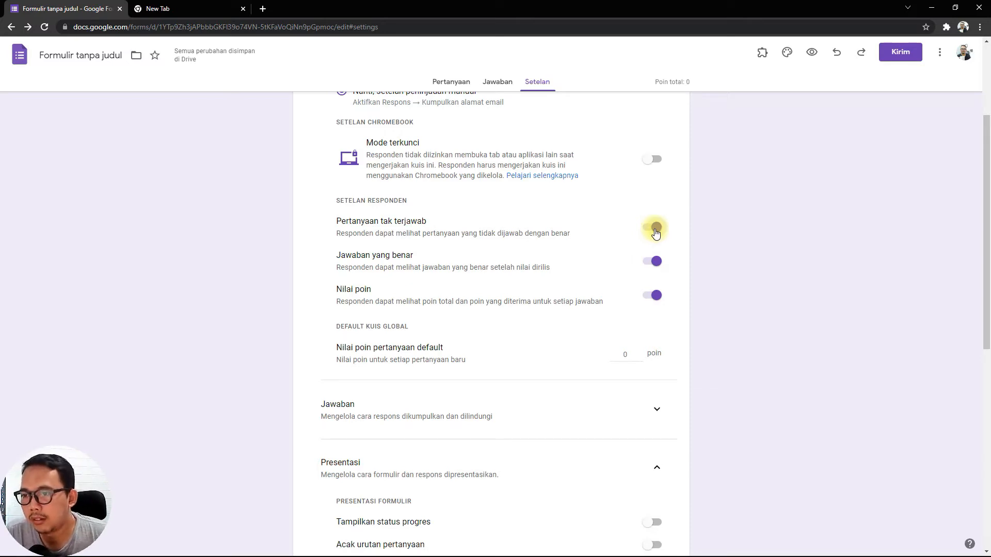
left_click(652, 265)
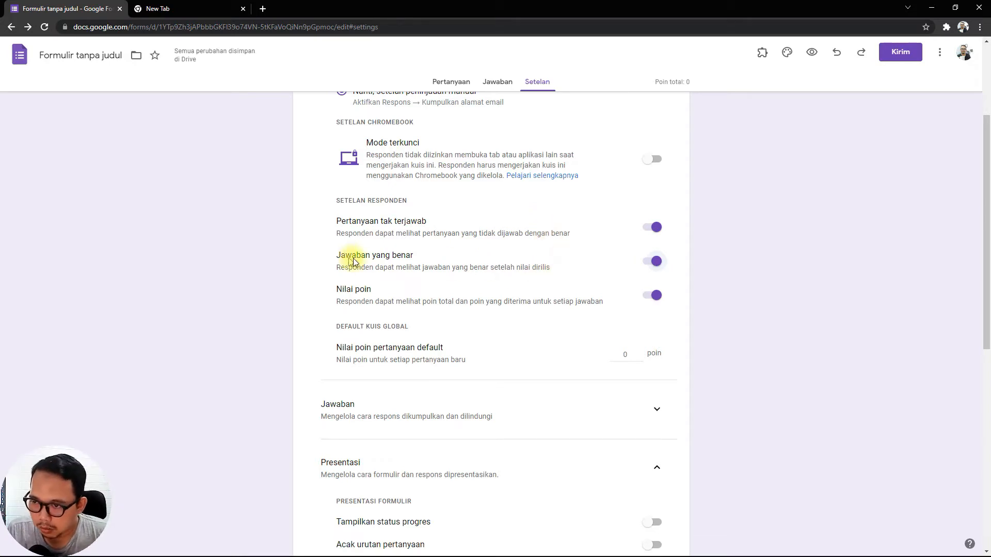
left_click(650, 263)
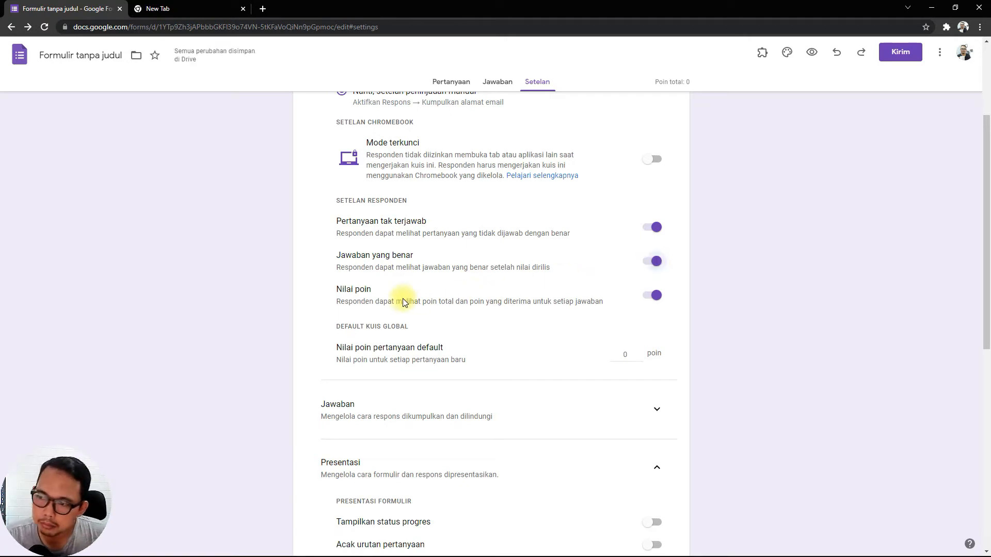
left_click(653, 298)
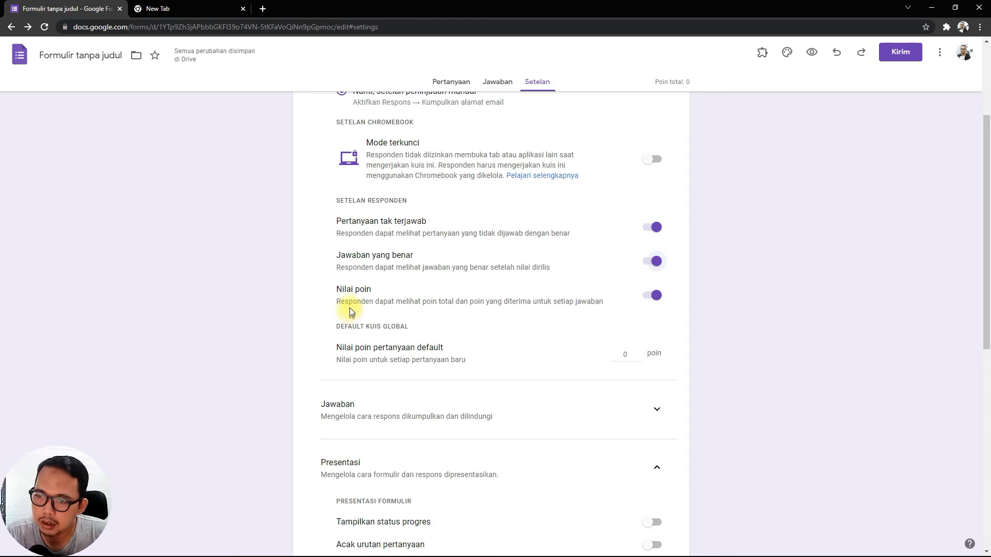
left_click(650, 296)
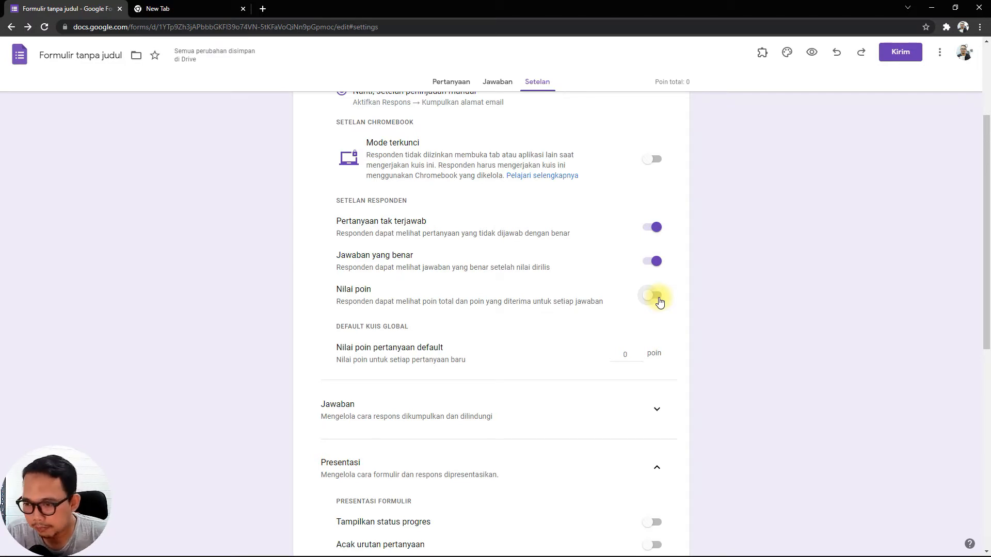
left_click(656, 299)
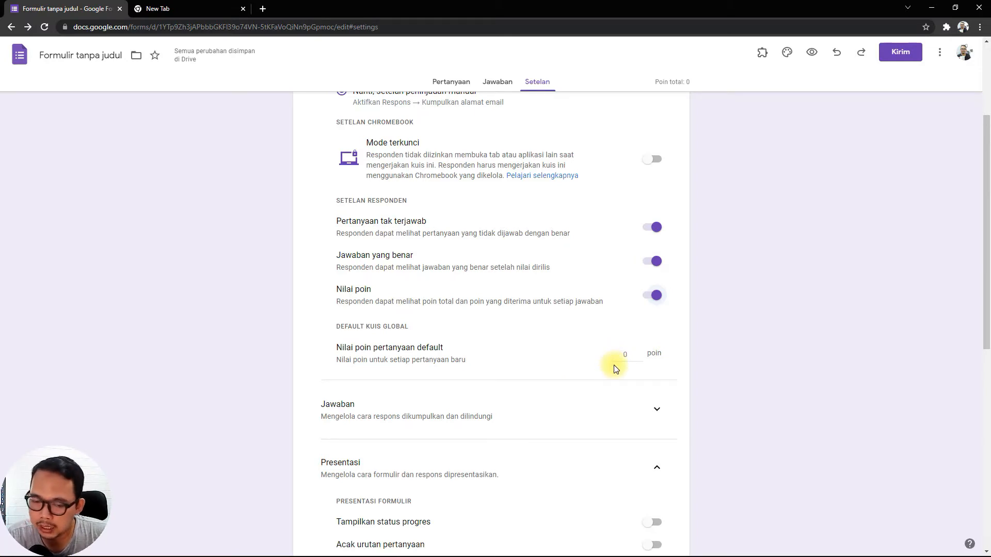
Set the default question point value ("Nilai poin pertanyaan default") to 2 points.
double_click(639, 353)
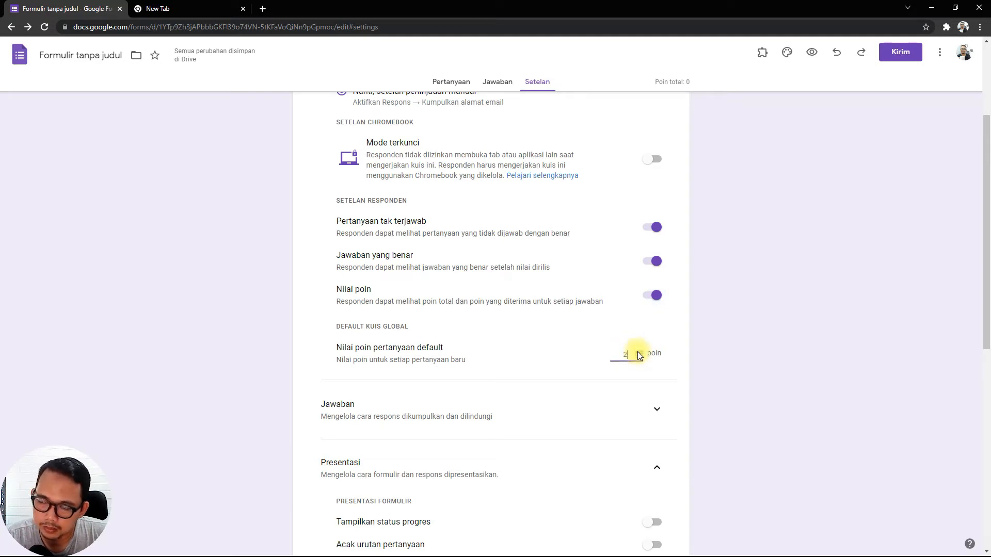
left_click(537, 369)
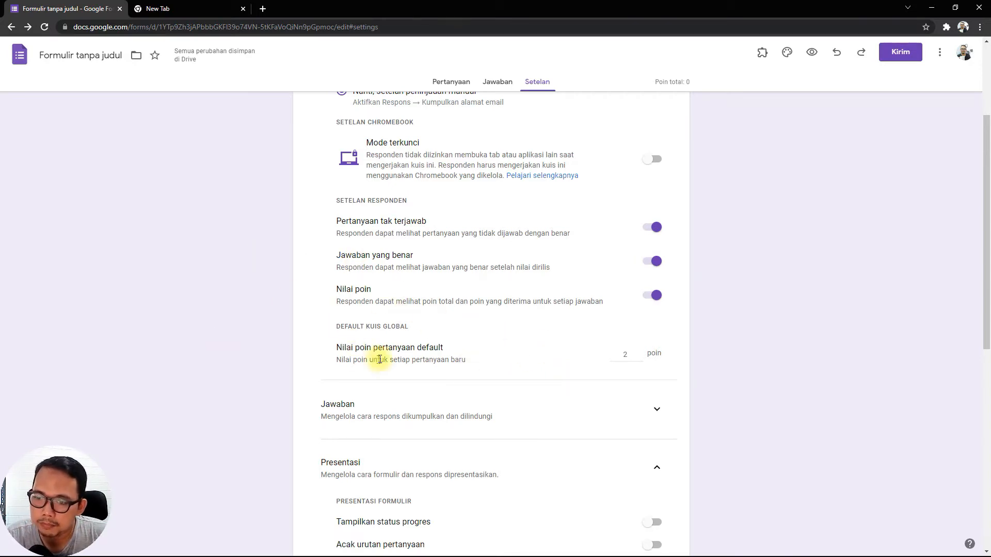
Expand the "Jawaban" settings section and switch "Kumpulkan alamat email" off and back on.
scroll(378, 356, "down", 1)
scroll(402, 305, "up", 3)
scroll(516, 289, "down", 4)
left_click(657, 309)
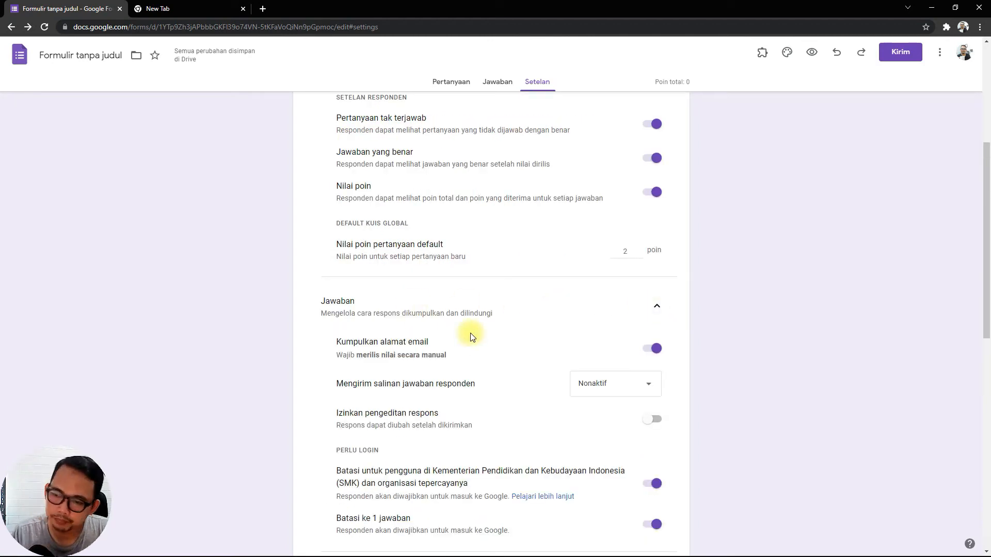
scroll(352, 247, "down", 2)
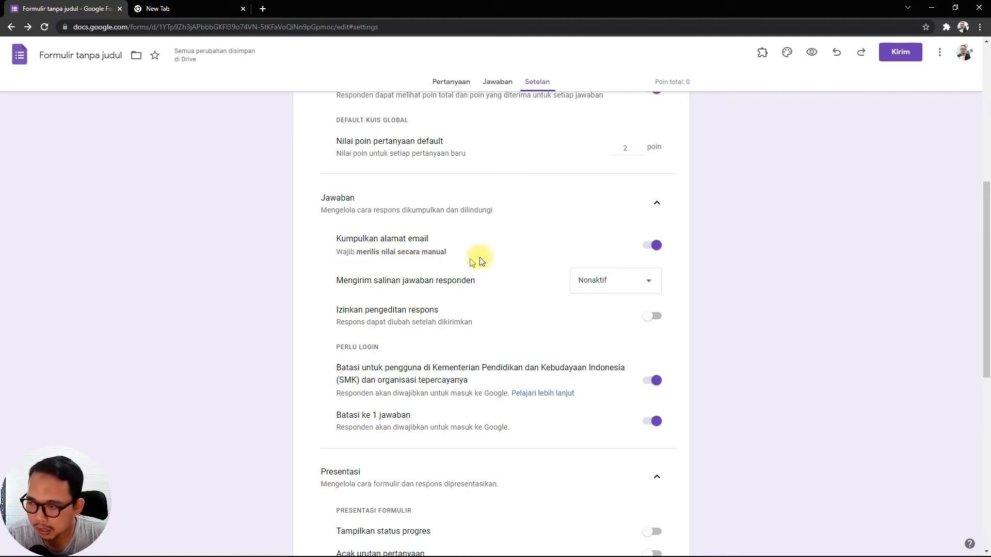
left_click(651, 247)
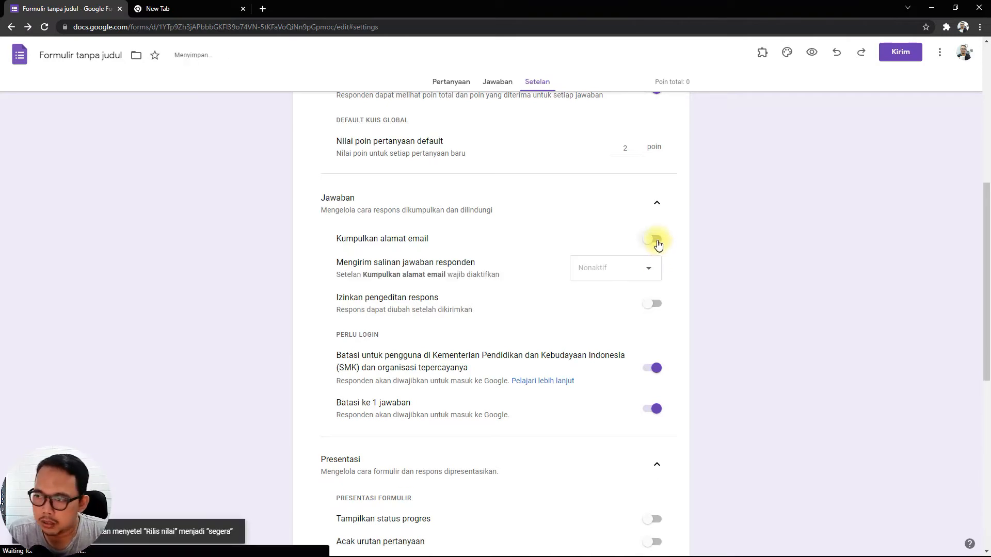
left_click(659, 242)
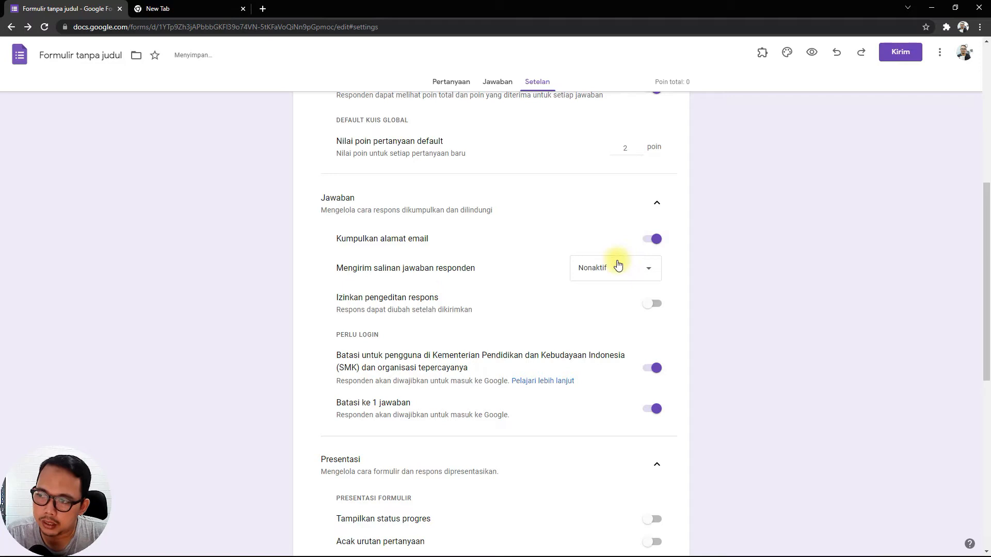
left_click(657, 244)
left_click(657, 243)
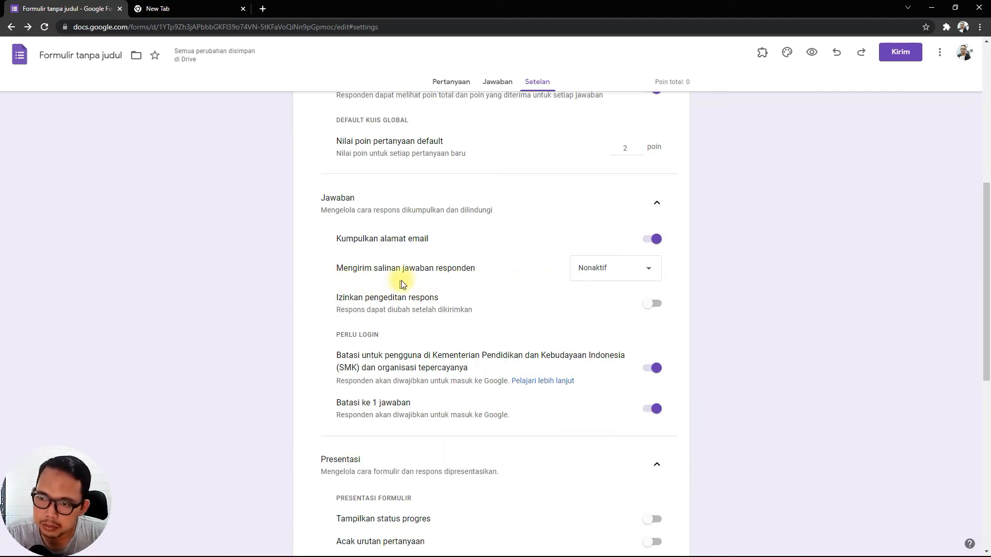
Try the options "Bila diminta" and "Selalu" for "Mengirim salinan jawaban responden", ending with "Selalu".
left_click(646, 273)
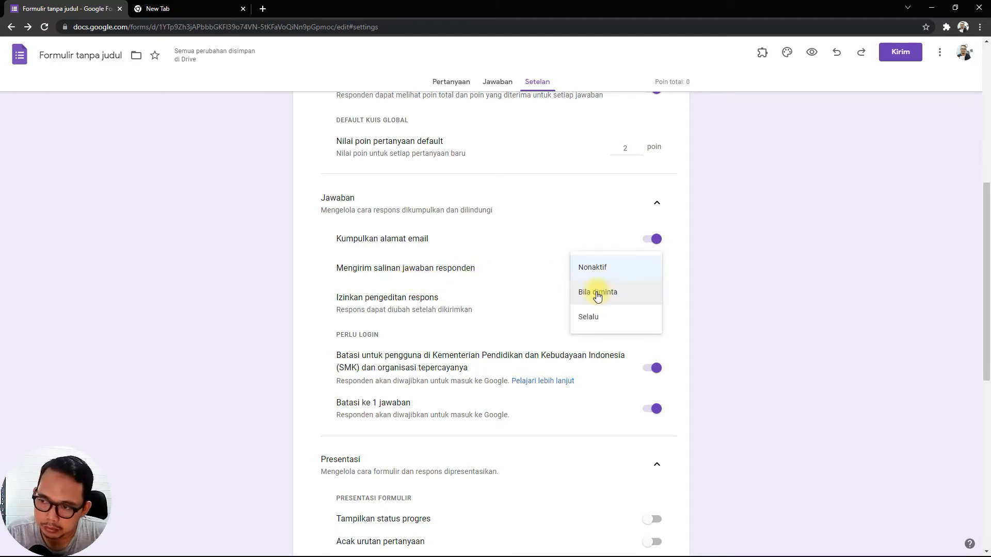
left_click(696, 293)
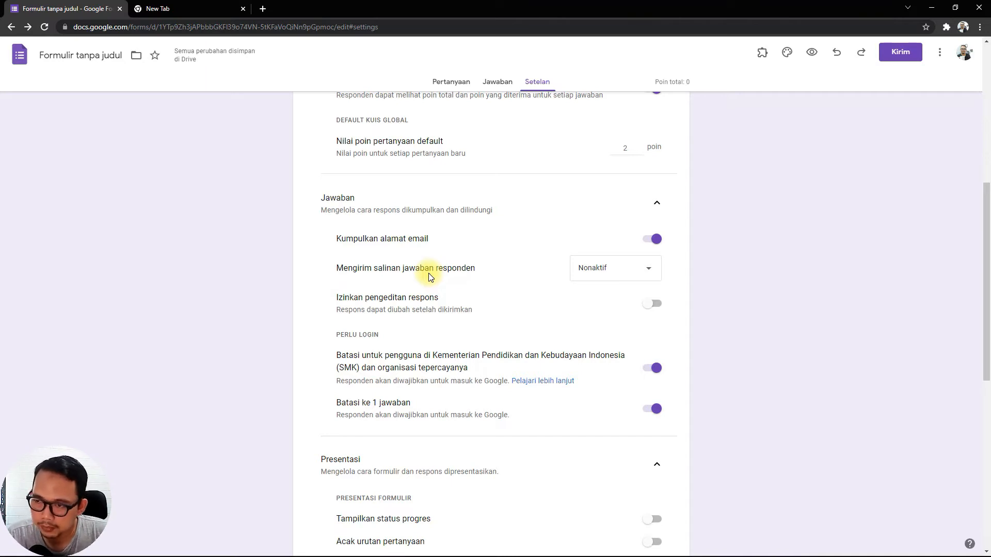
left_click(604, 269)
left_click(588, 316)
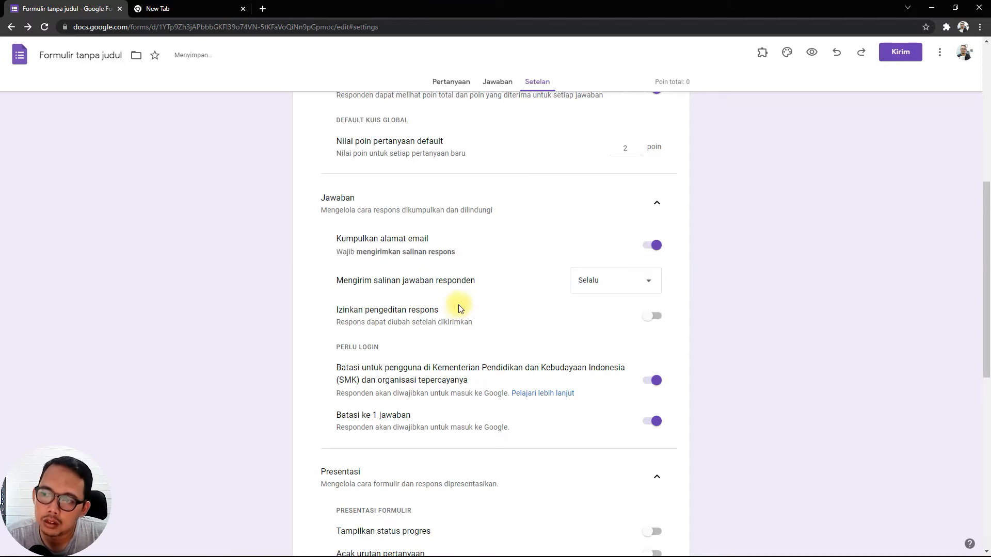
left_click(604, 290)
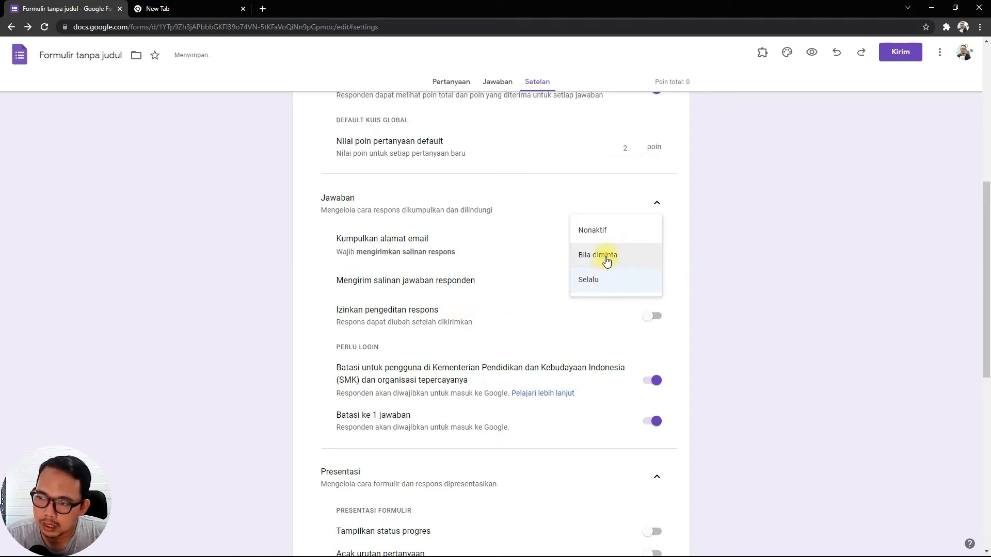
left_click(605, 258)
left_click(610, 289)
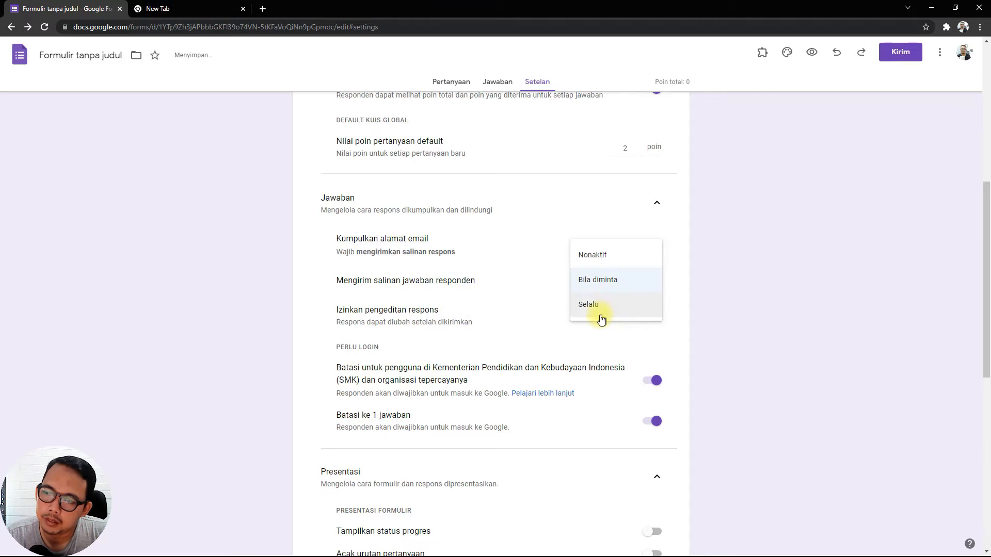
left_click(602, 318)
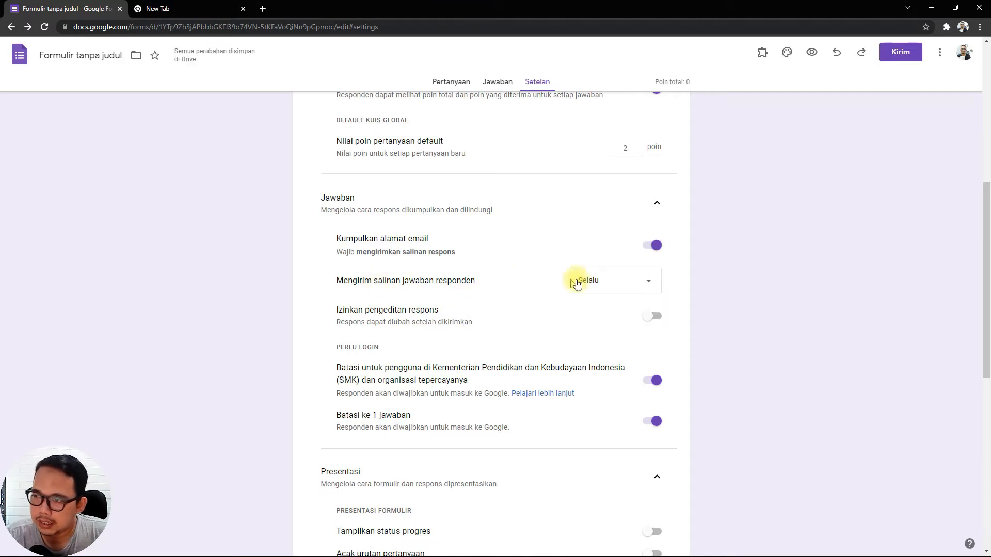
Turn email collection off and on again, and set "Mengirim salinan jawaban responden" to "Selalu".
left_click(649, 250)
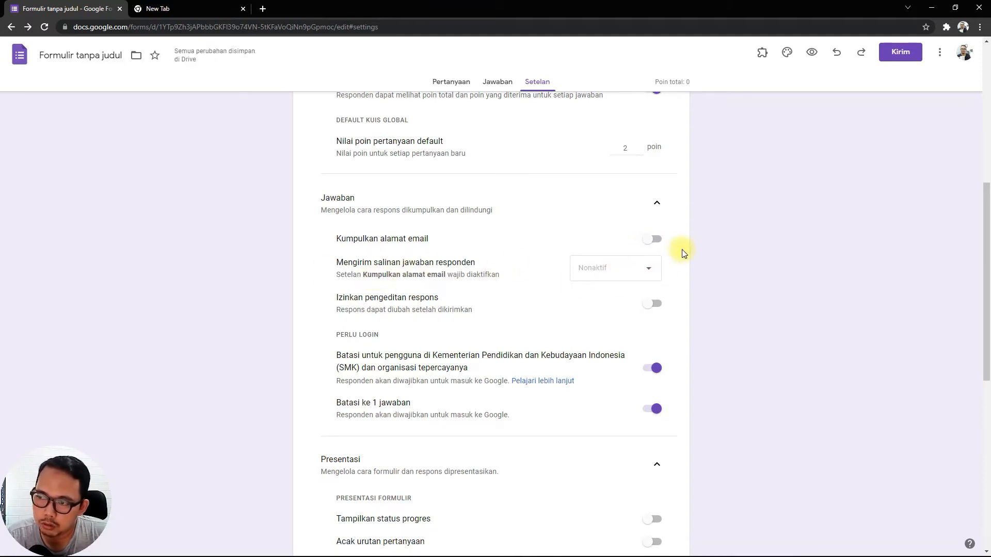
left_click(657, 240)
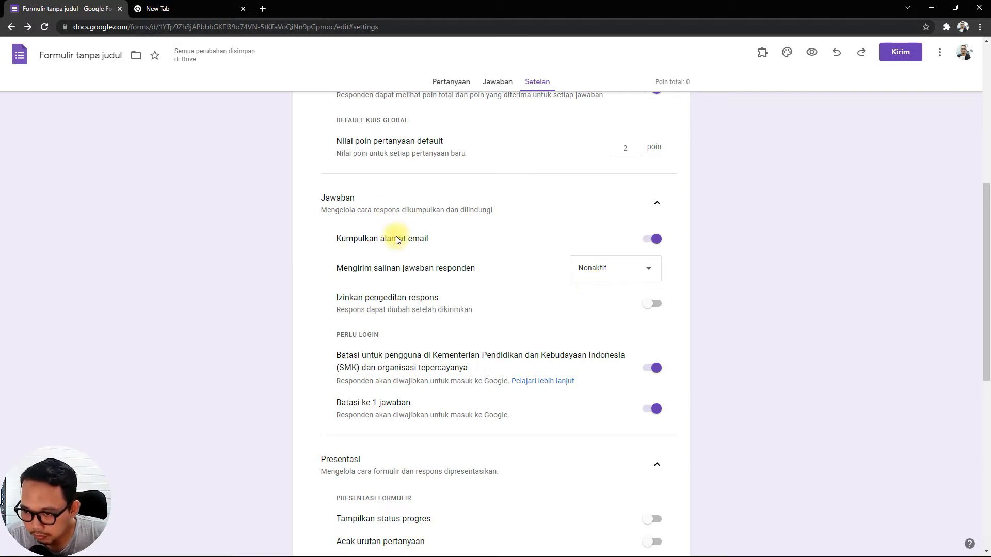
left_click(630, 277)
left_click(589, 315)
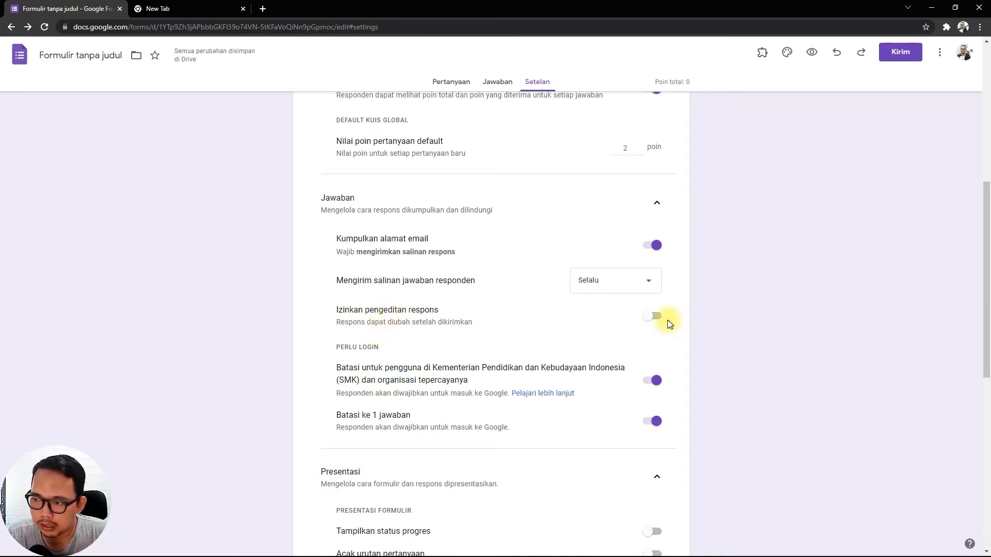
Turn on "Izinkan pengeditan respons" so responses can be edited after submission.
left_click(652, 318)
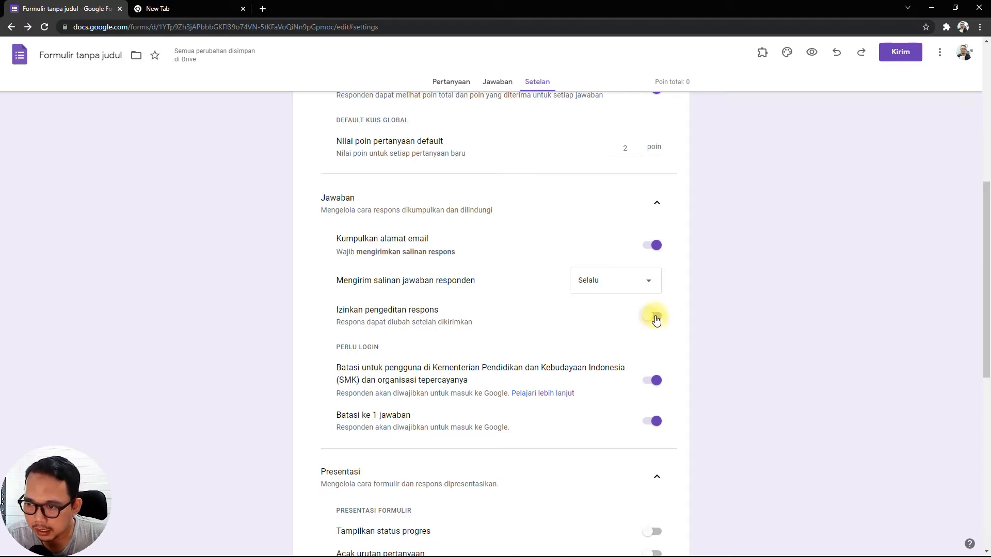
left_click(656, 318)
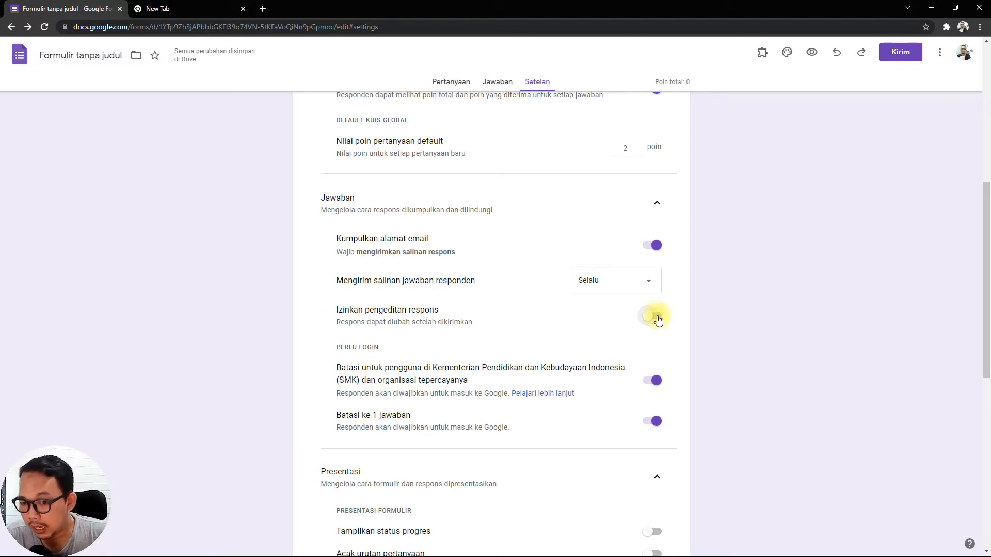
left_click(656, 319)
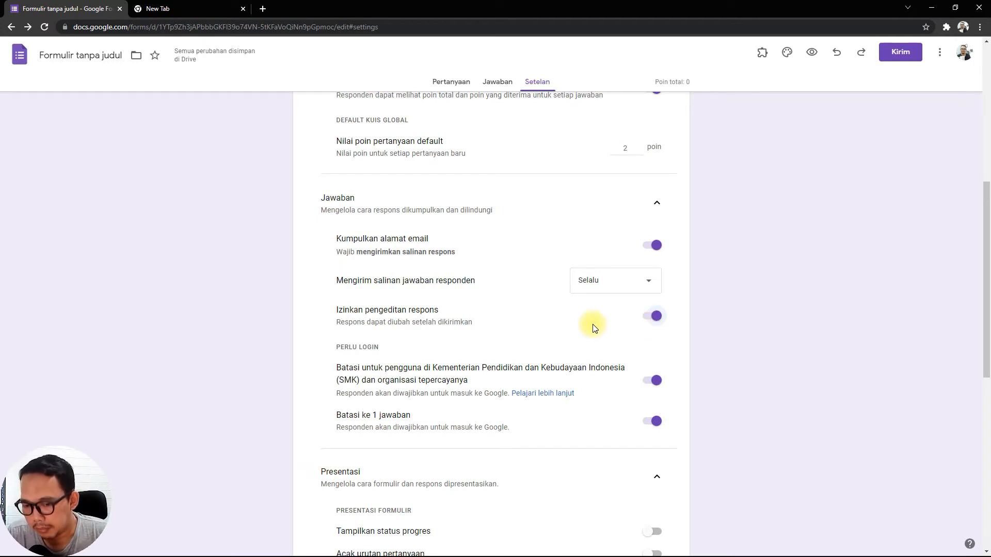
Switch the respondent options "Pertanyaan tak terjawab" and "Jawaban yang benar" off and back on.
scroll(595, 325, "up", 2)
scroll(602, 325, "down", 1)
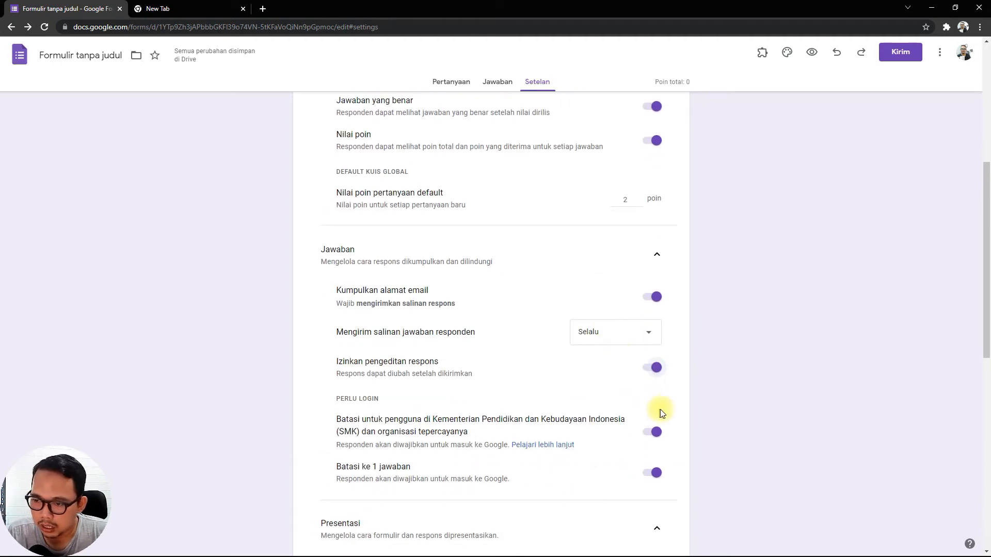
scroll(624, 371, "up", 2)
scroll(627, 369, "up", 5)
scroll(630, 365, "down", 1)
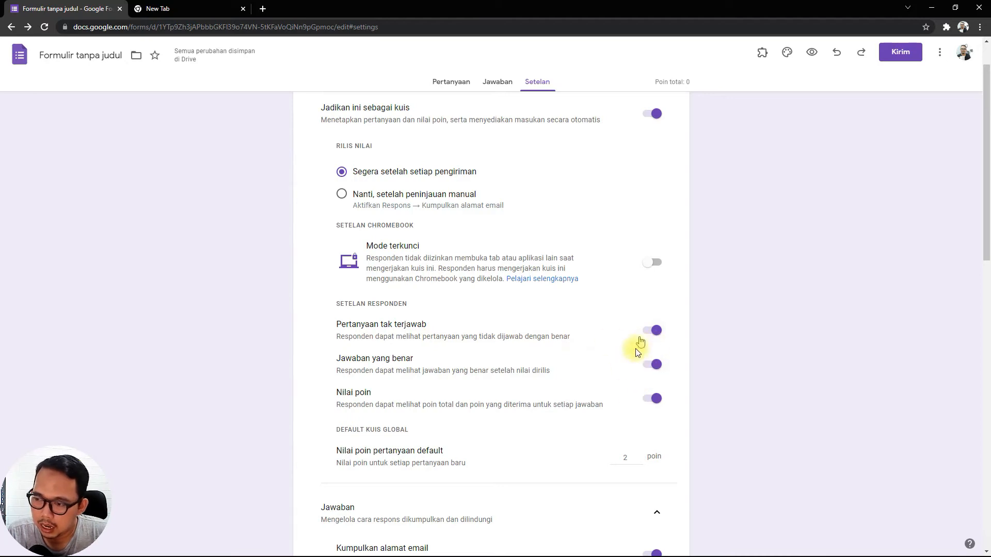
left_click(652, 333)
left_click(653, 333)
left_click(655, 366)
left_click(656, 367)
Switch the login restriction to Kementerian Pendidikan dan Kebudayaan Indonesia (SMK) users off and on, leaving it on.
scroll(581, 379, "down", 4)
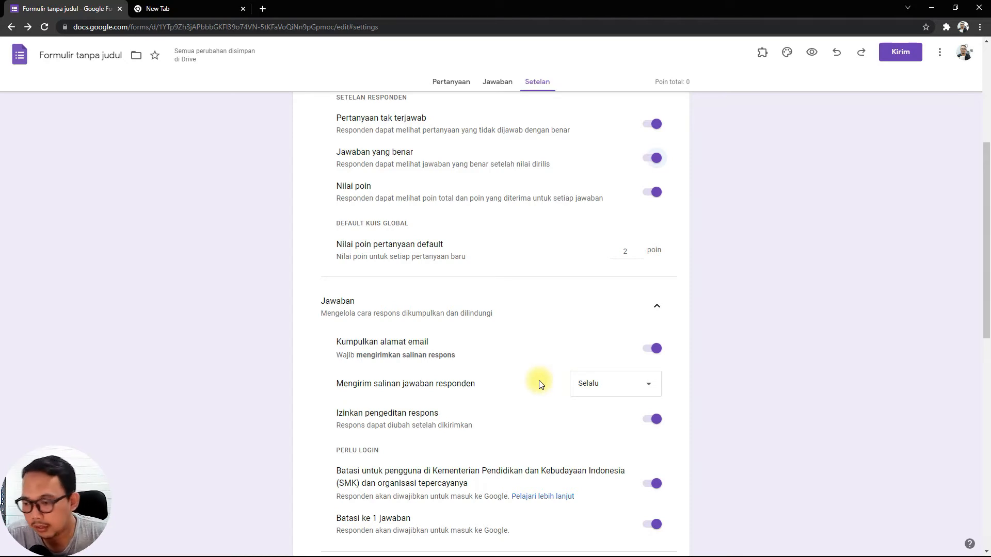
scroll(539, 380, "down", 2)
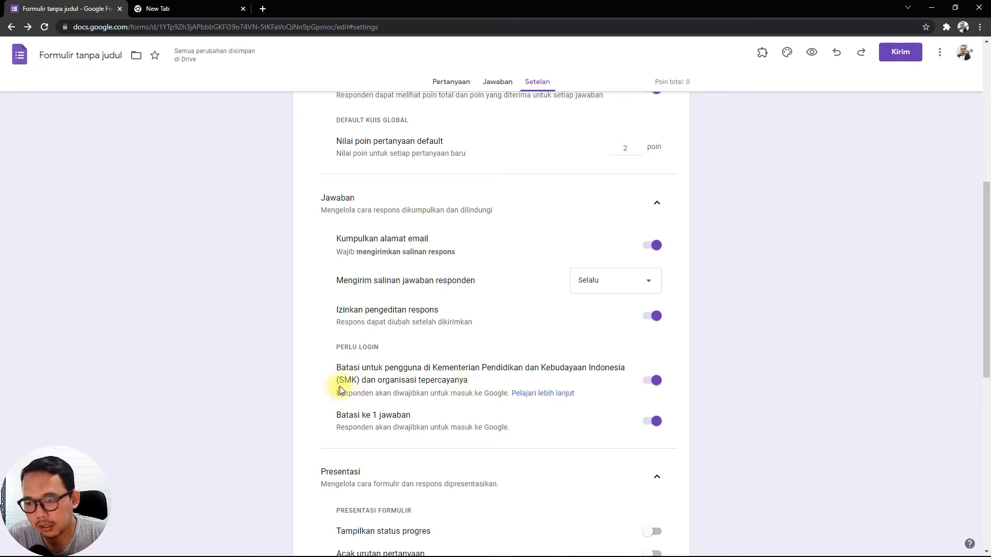
left_click(648, 385)
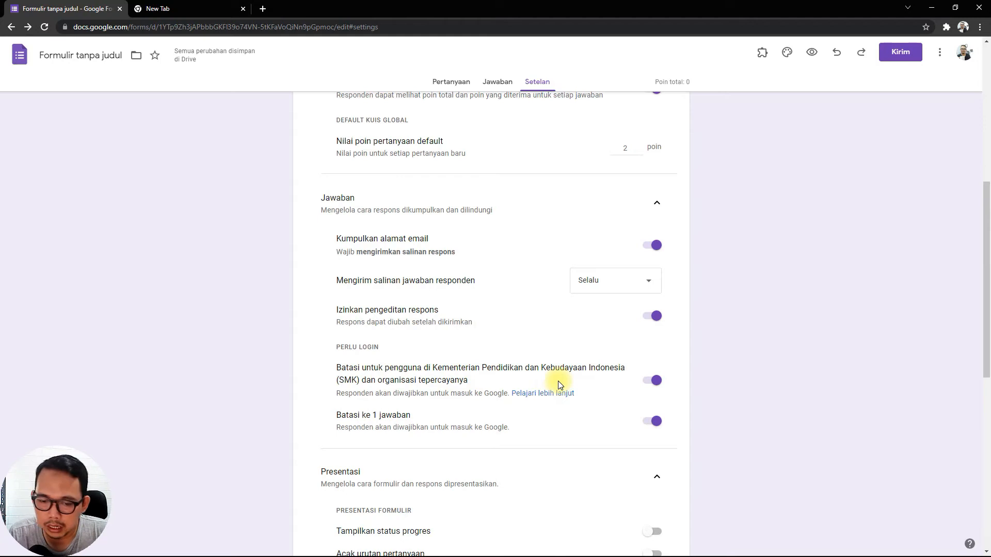
left_click(663, 388)
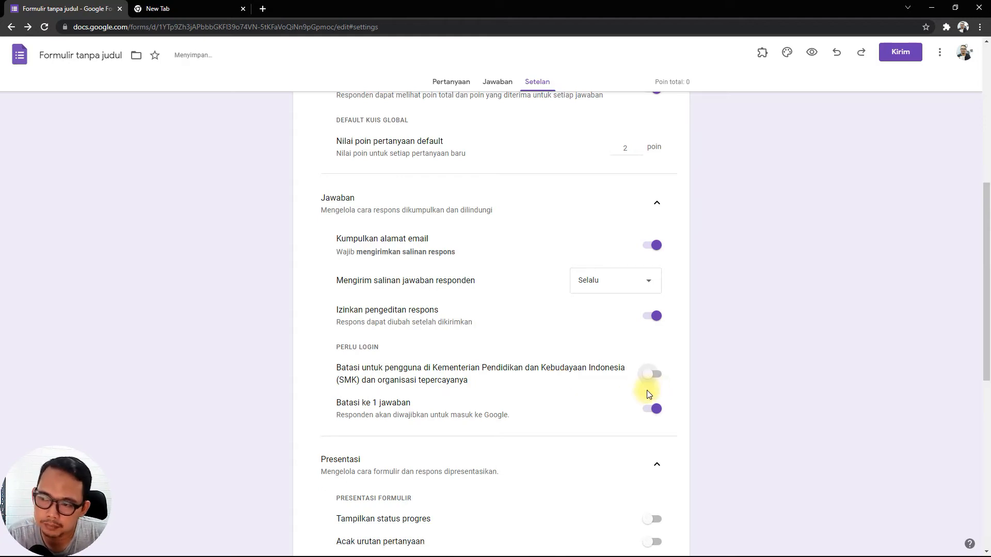
left_click(654, 380)
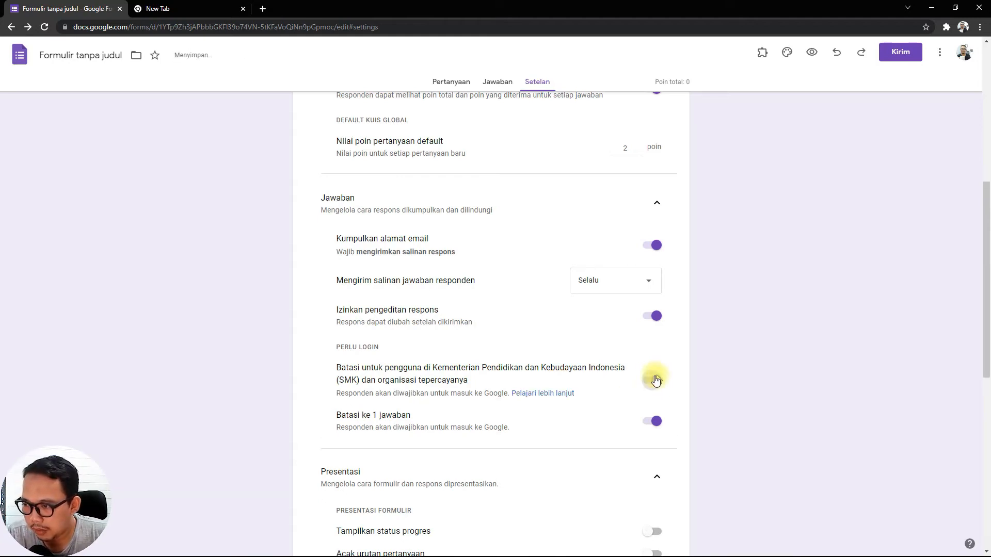
left_click(647, 384)
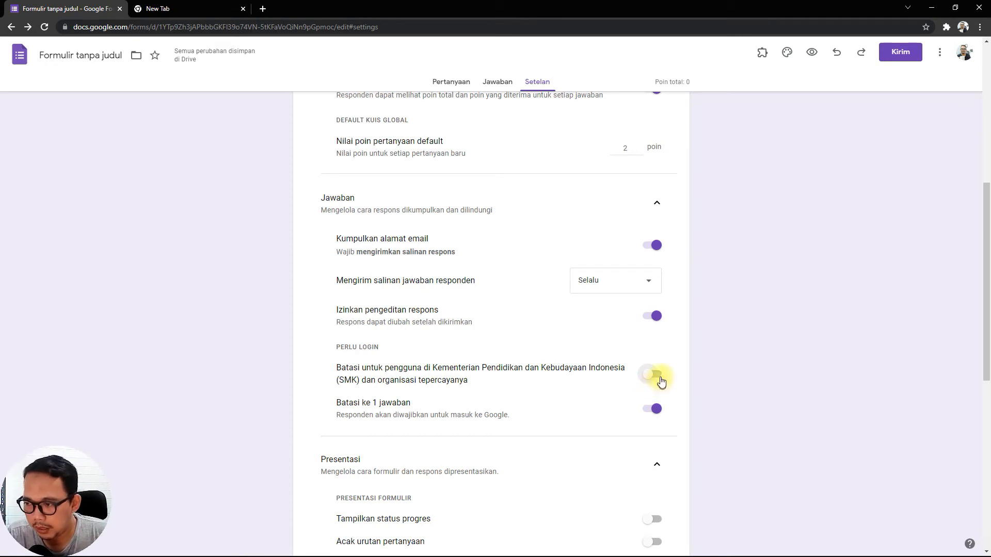
left_click(657, 380)
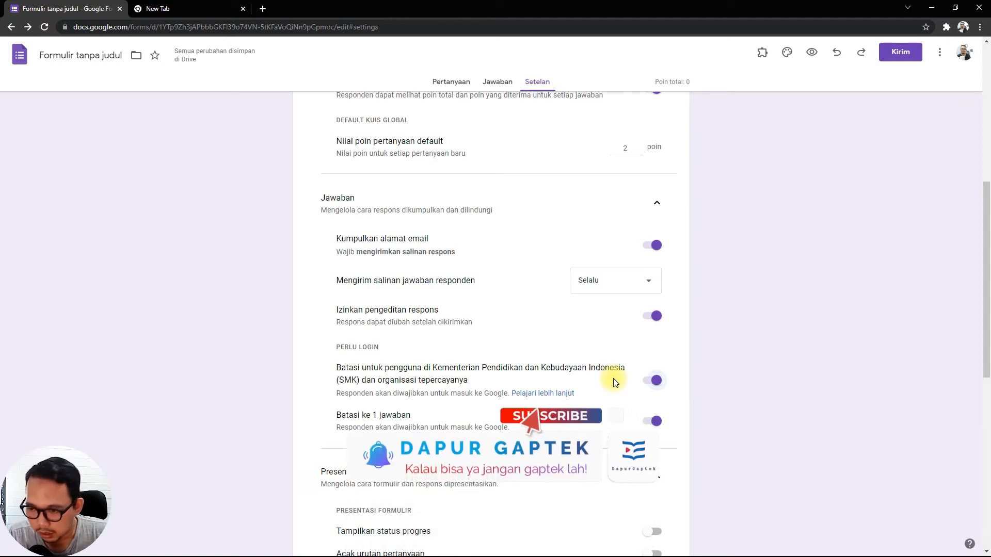
left_click(654, 381)
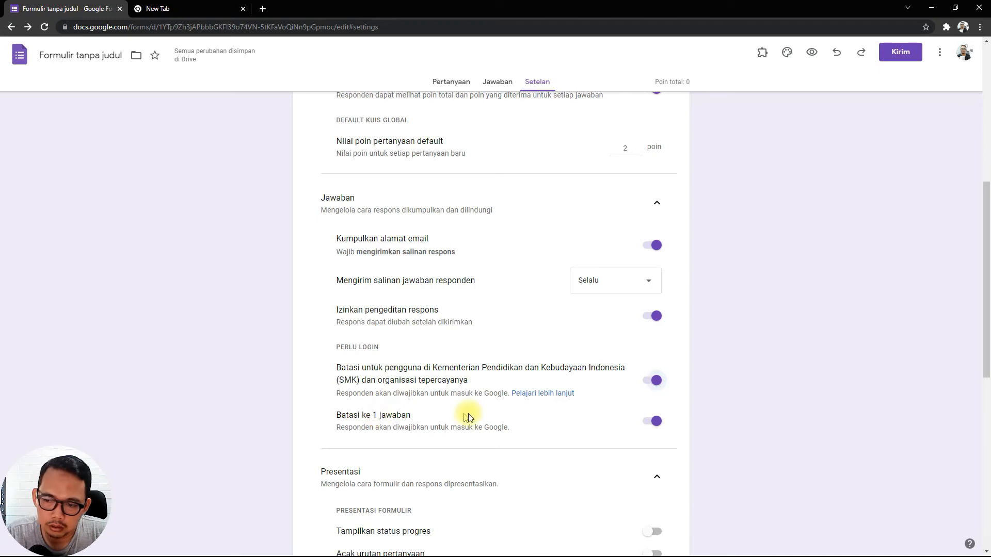
Switch the "Batasi ke 1 jawaban" limit off and back on.
scroll(542, 400, "down", 3)
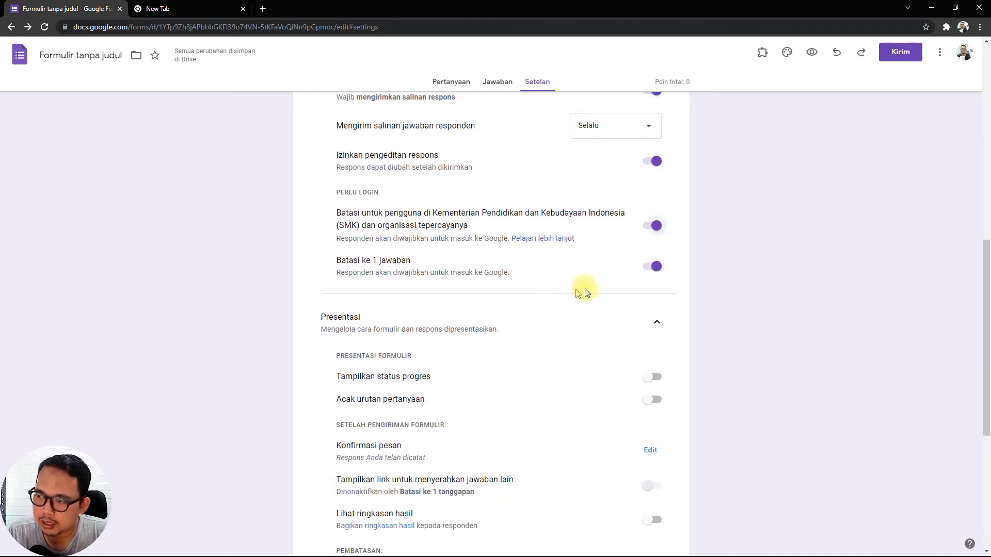
left_click(652, 266)
left_click(650, 268)
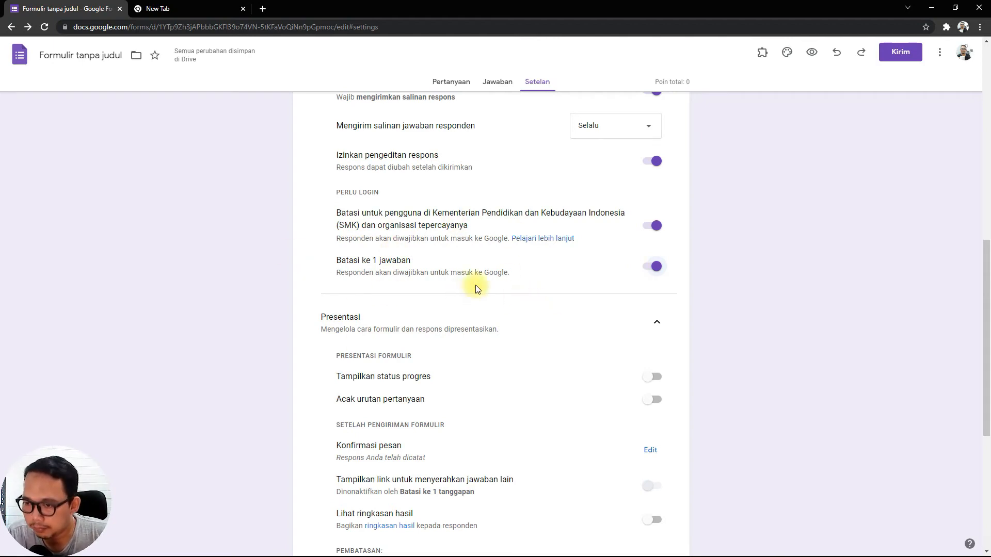
Turn on "Tampilkan status progres" and "Acak urutan pertanyaan" in the form's presentation settings.
scroll(531, 303, "up", 6)
scroll(534, 306, "down", 7)
scroll(534, 306, "down", 2)
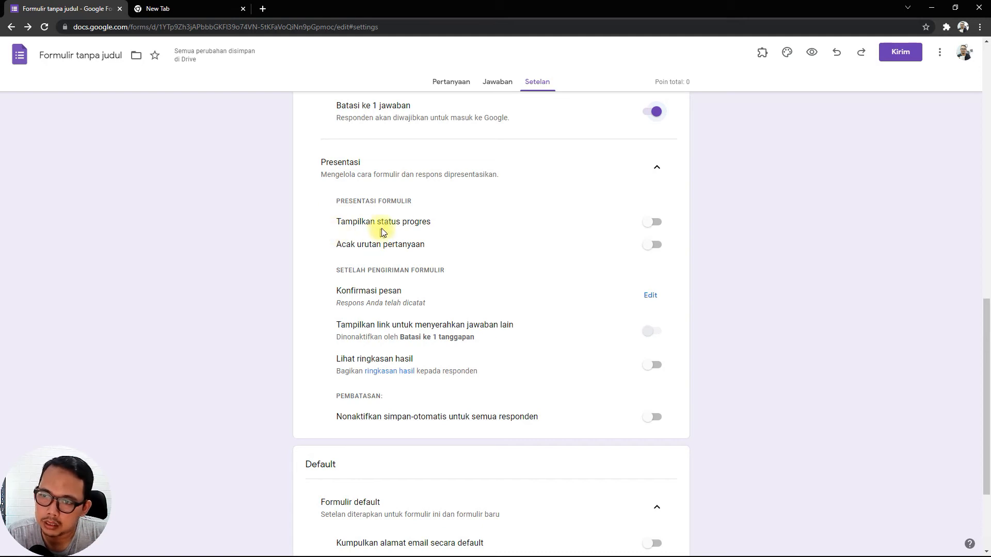
left_click(658, 223)
left_click(650, 223)
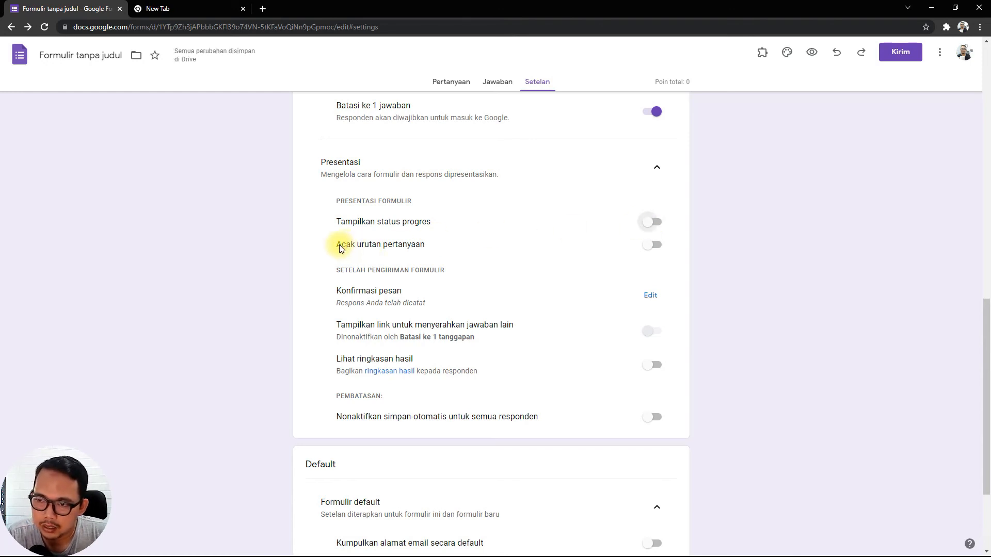
left_click(654, 246)
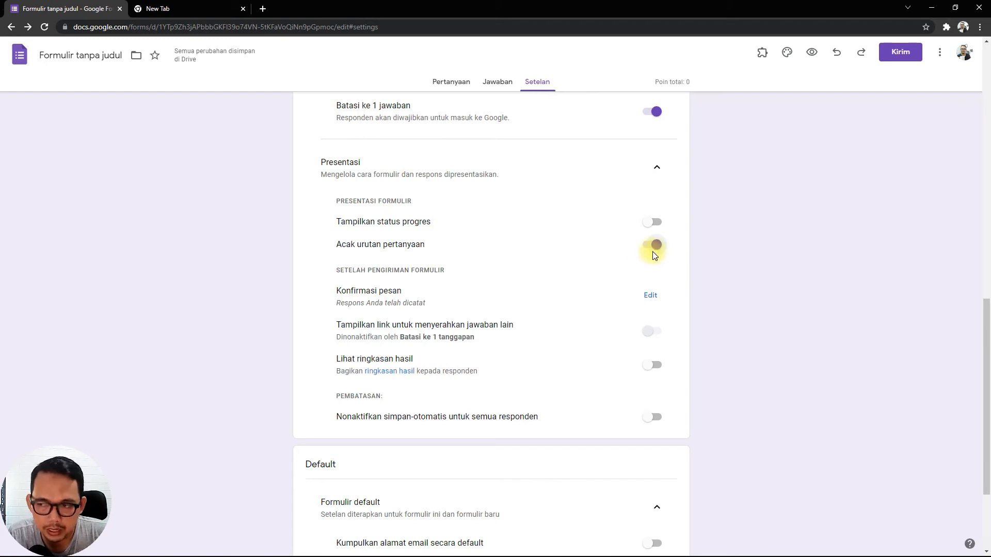
left_click(653, 246)
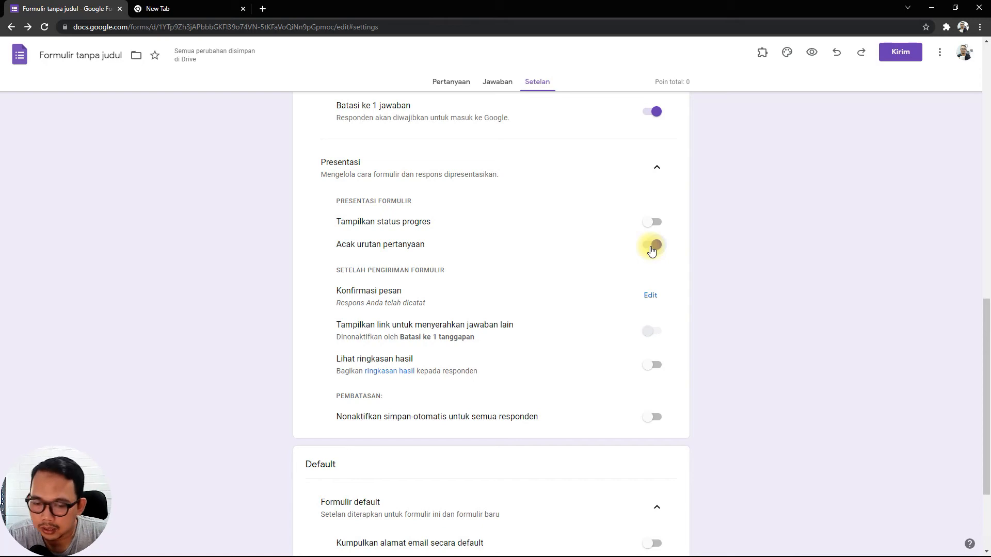
left_click(652, 249)
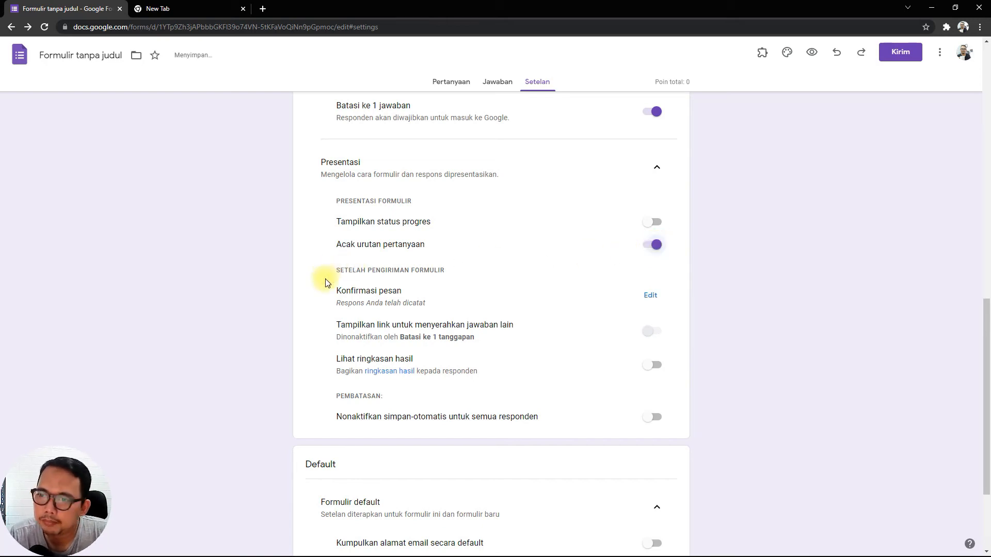
left_click(649, 222)
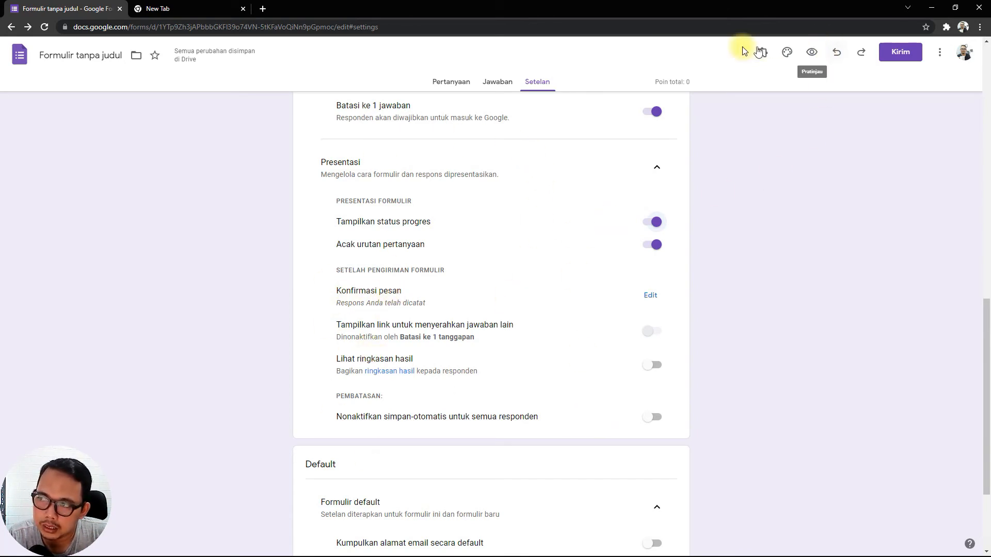
Replace the confirmation message ("Konfirmasi pesan") with "Terima kasih sudah mengerjakan" and save it.
left_click(650, 296)
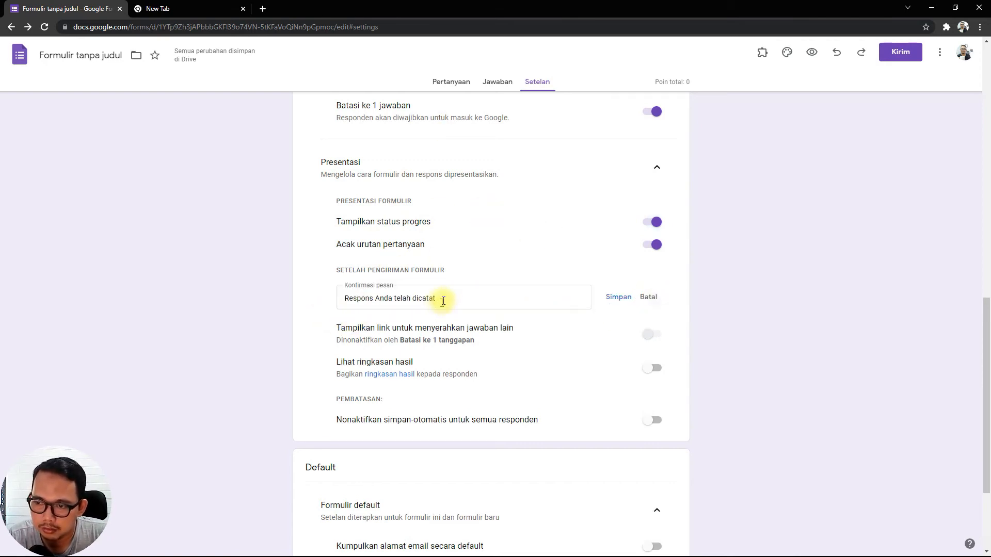
left_click_drag(442, 298, 243, 288)
type("T")
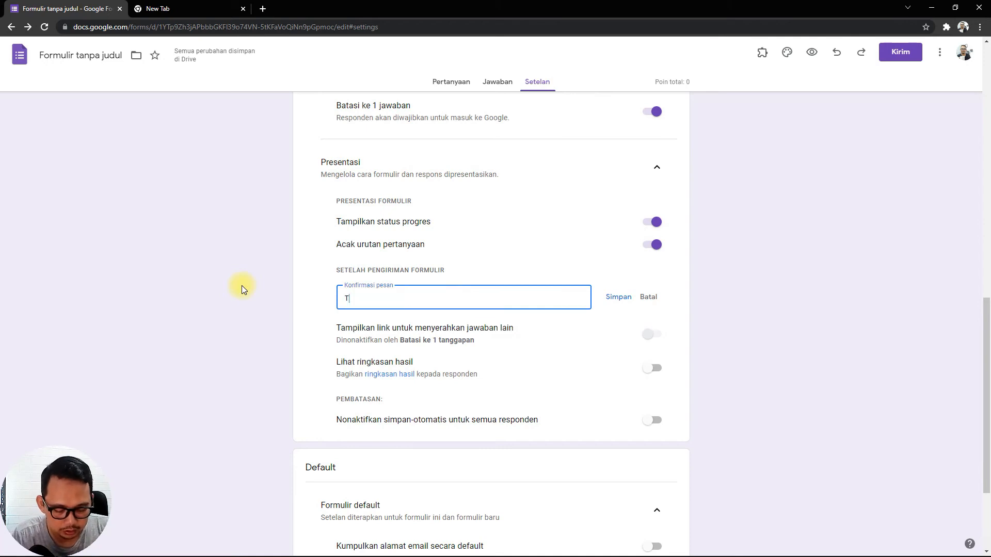
type("erima")
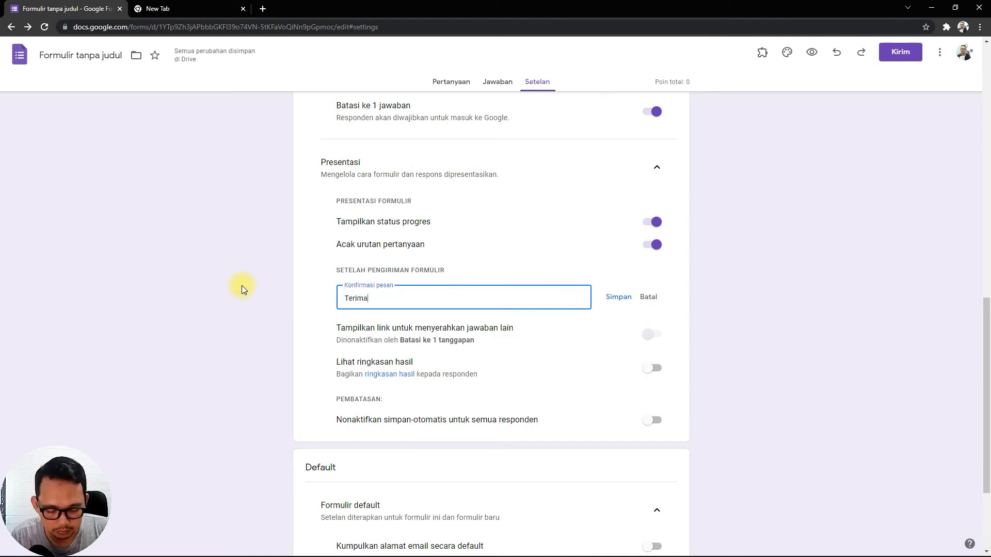
type(" kasih sudah ")
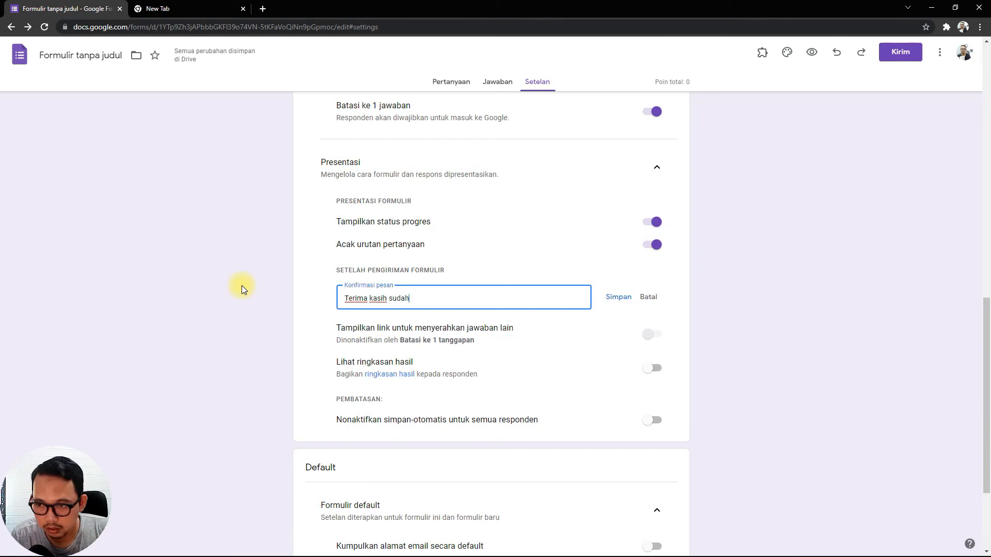
type("meng")
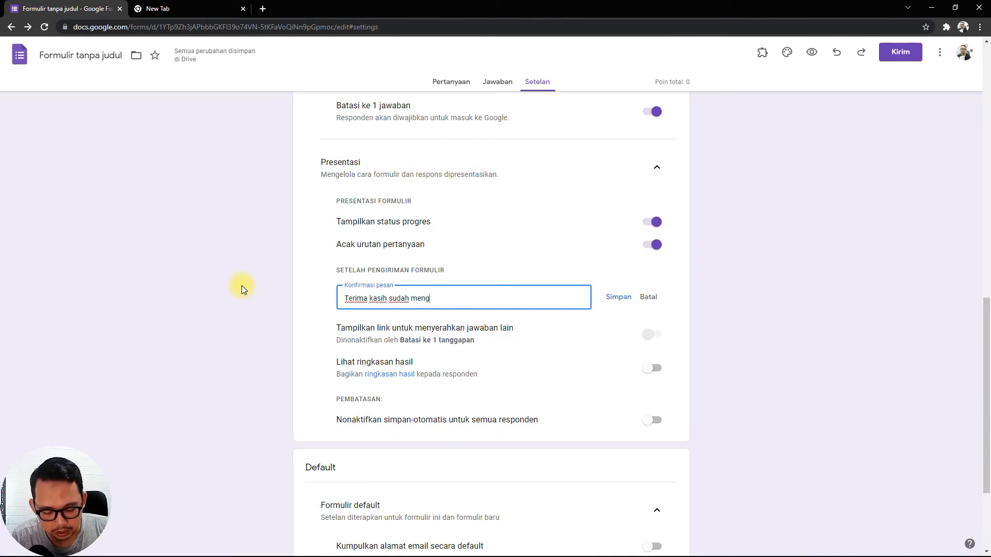
type("erjakan")
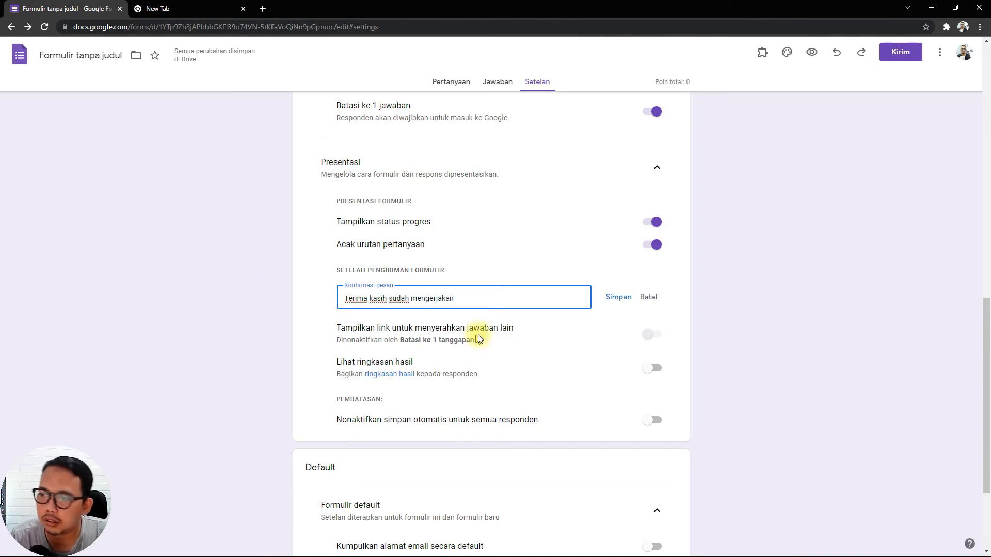
left_click(619, 297)
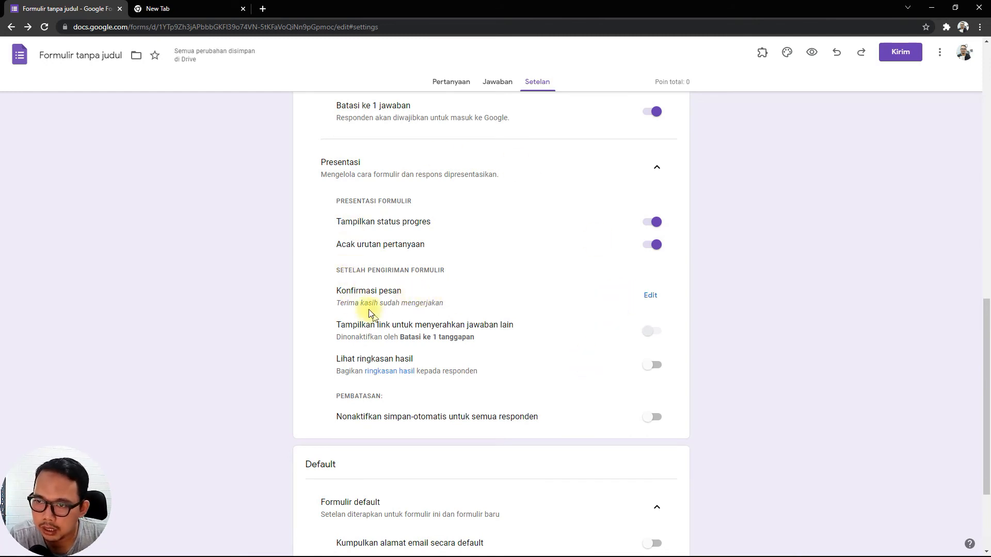
Lift "Batasi ke 1 jawaban", try "Tampilkan link untuk menyerahkan jawaban lain" on and off, and restore the one-response limit.
scroll(516, 155, "up", 4)
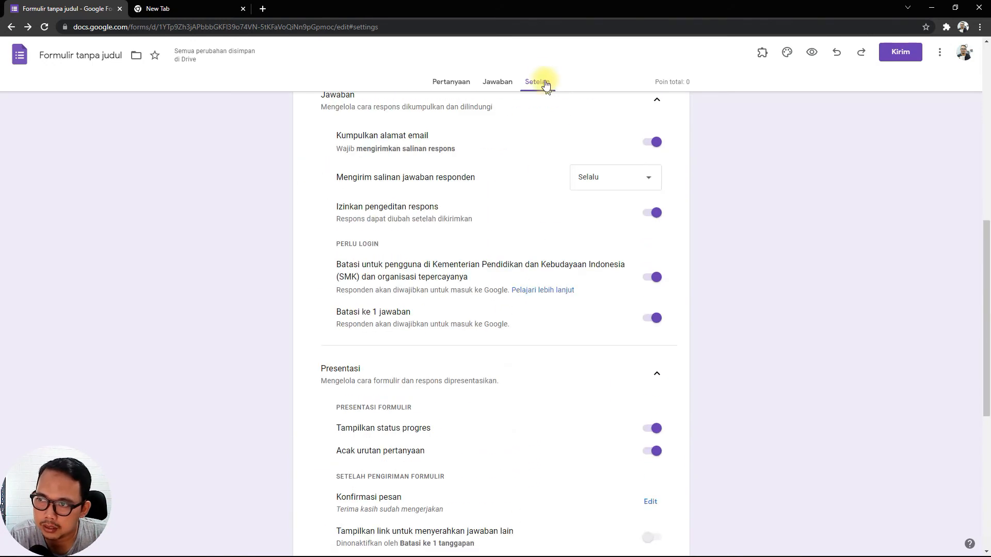
scroll(469, 316, "down", 4)
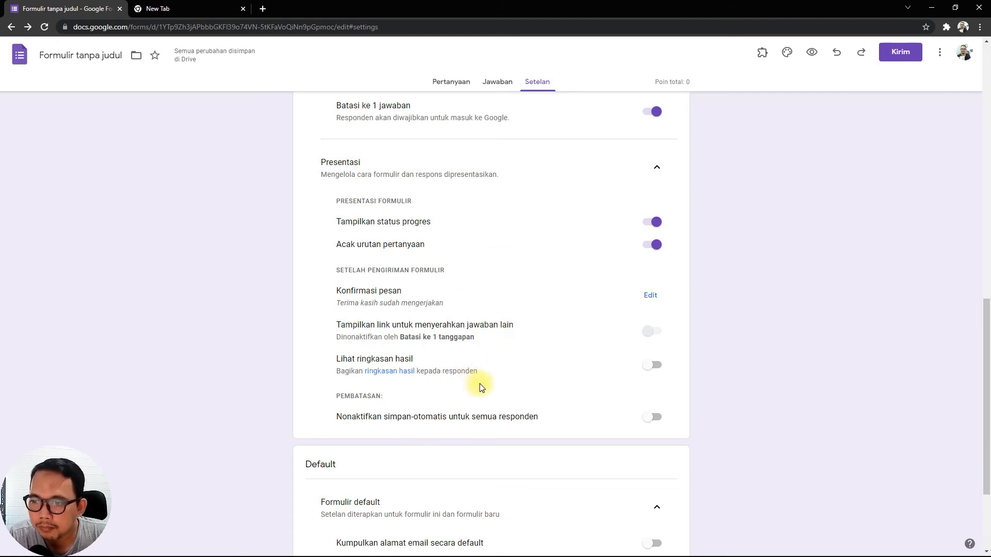
scroll(480, 387, "up", 1)
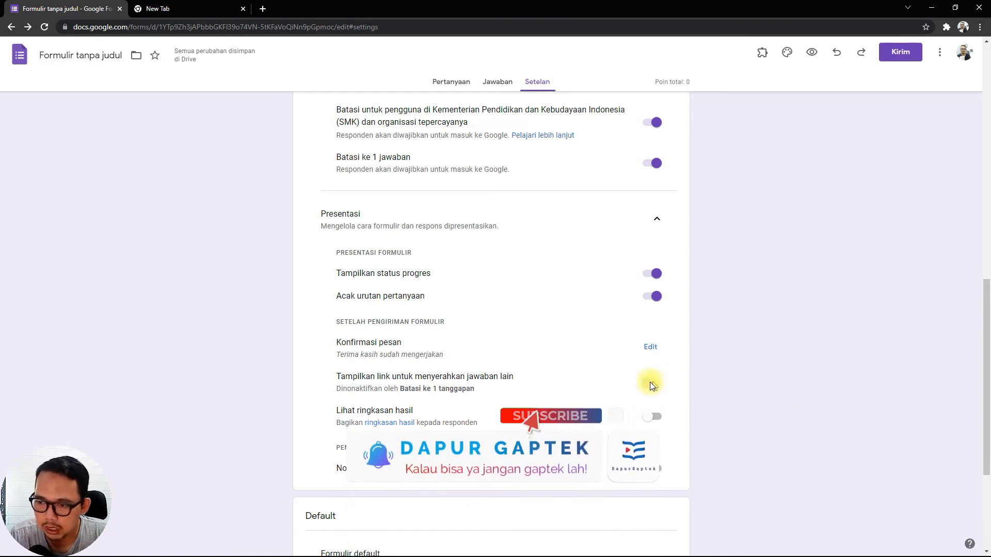
left_click(648, 167)
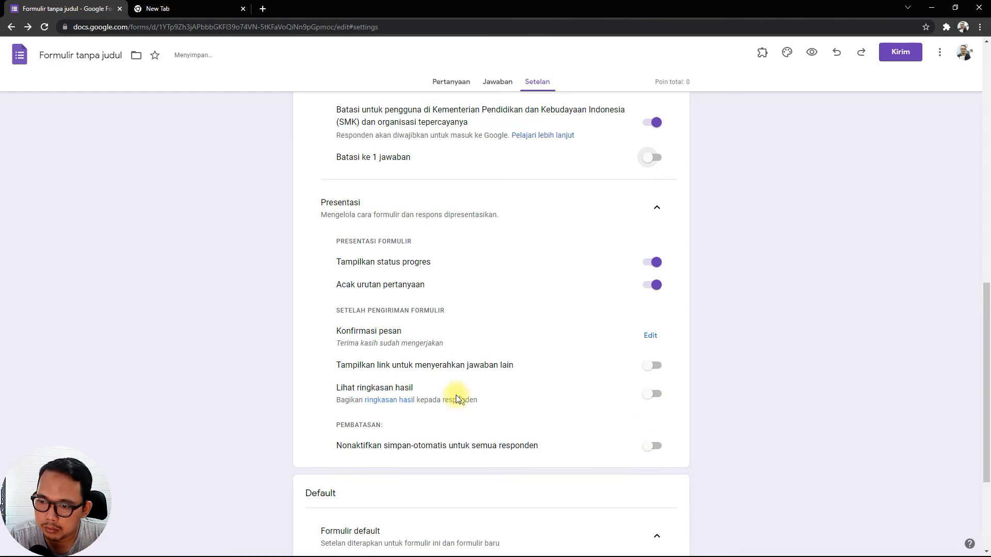
left_click(652, 366)
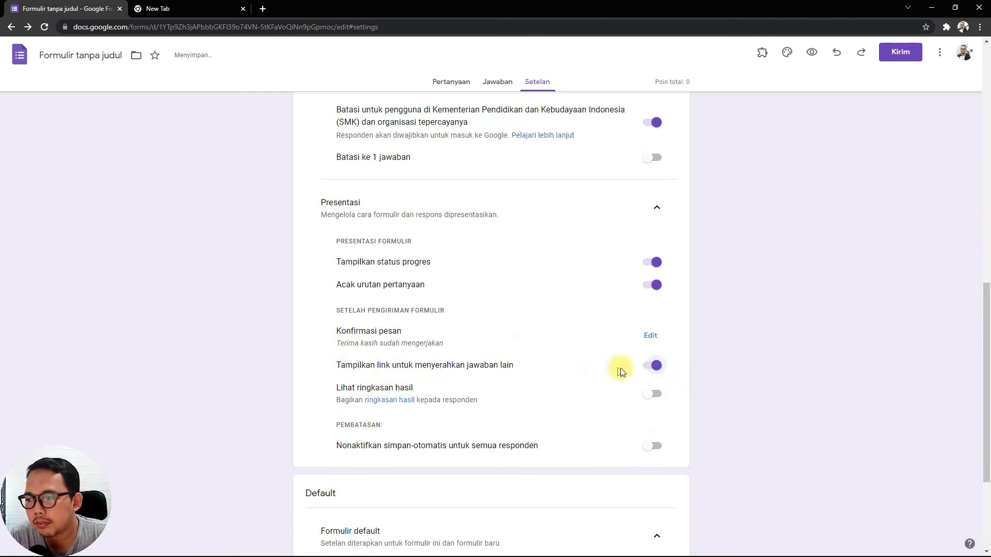
left_click(651, 365)
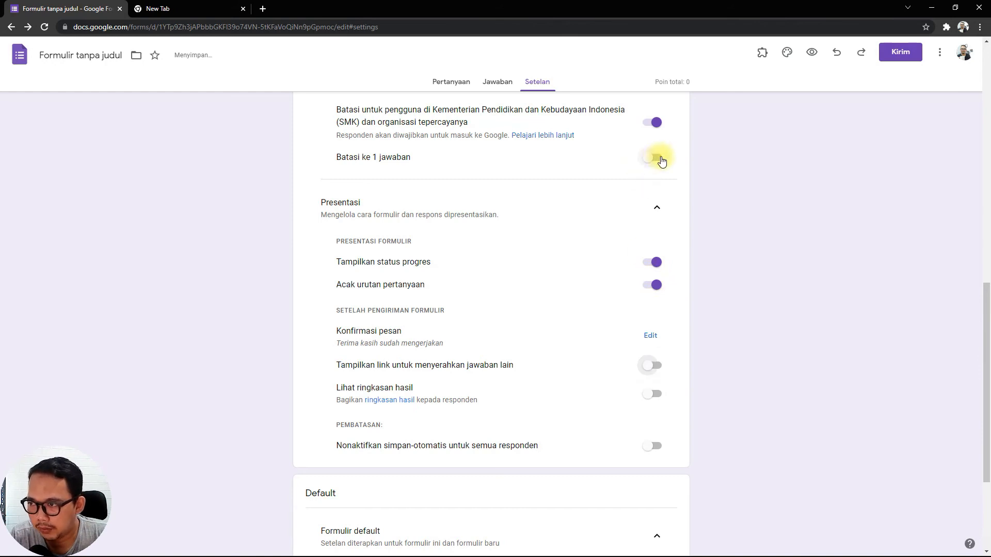
left_click(656, 159)
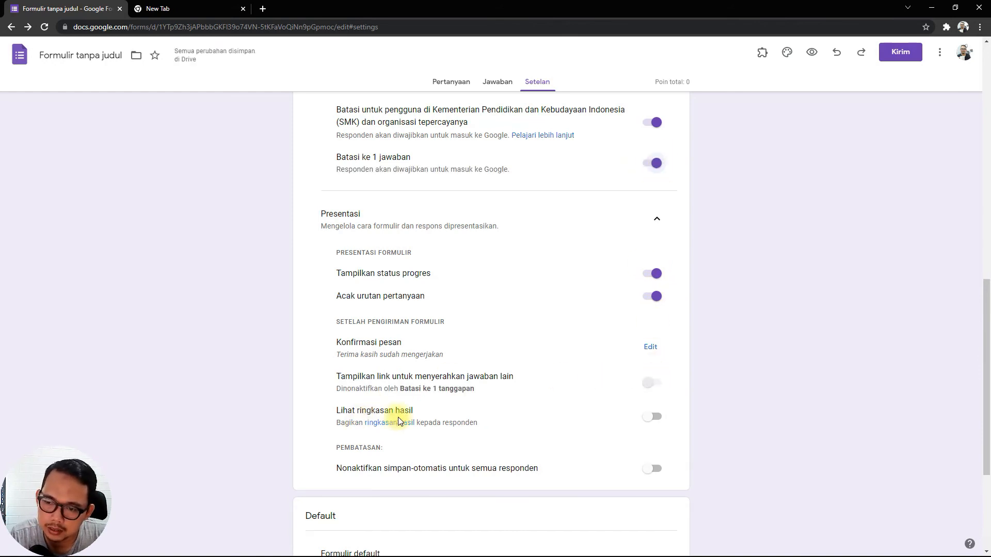
Try "Nonaktifkan simpan-otomatis untuk semua responden" in the form's restrictions and switch it back off.
scroll(491, 433, "down", 1)
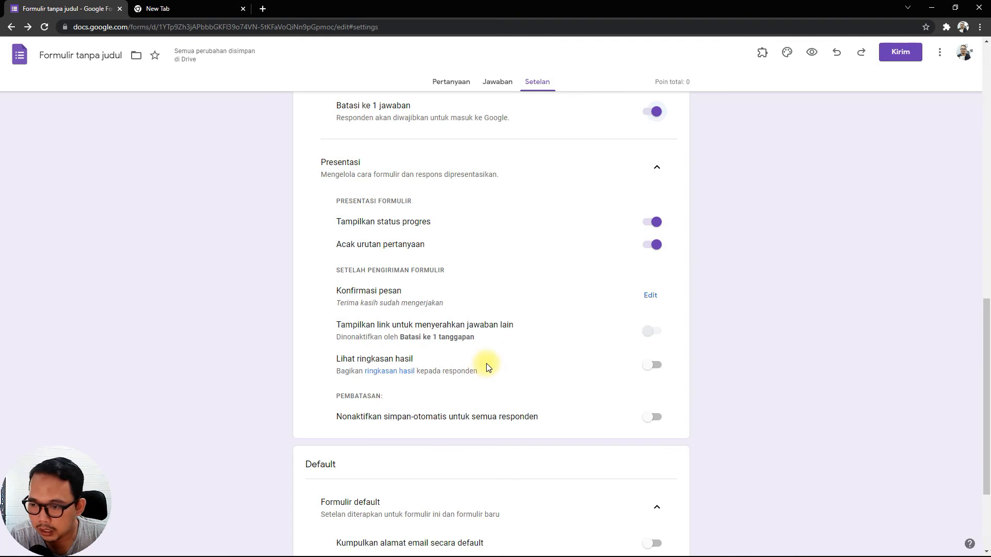
scroll(486, 363, "down", 2)
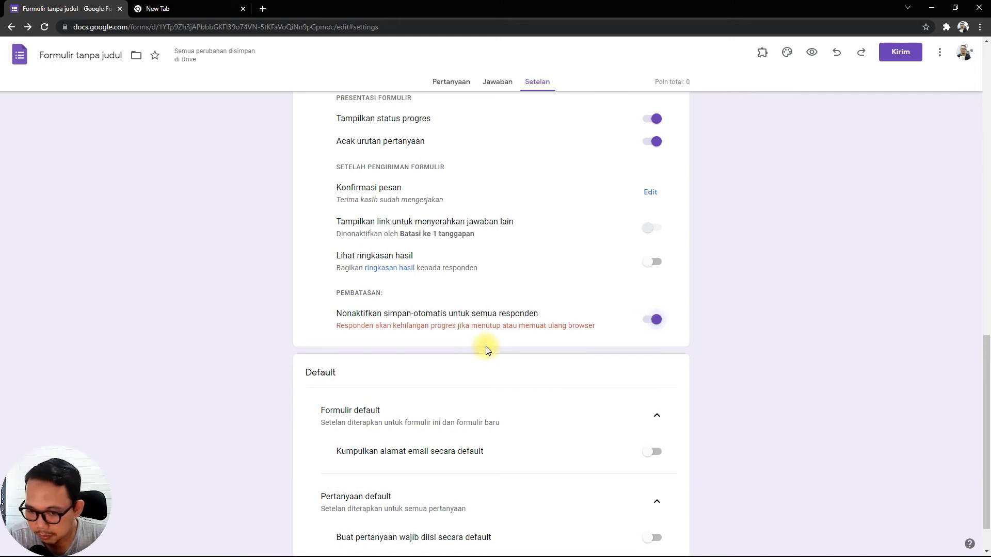
left_click(643, 321)
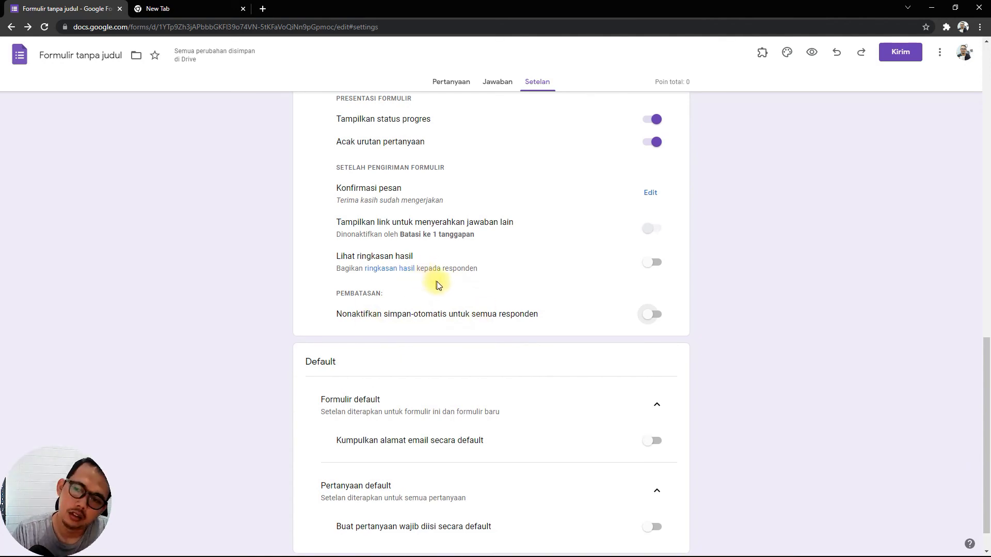
Look back over the quiz and presentation settings, and switch "Kumpulkan alamat email secara default" on and back off.
scroll(426, 278, "up", 13)
scroll(450, 282, "up", 2)
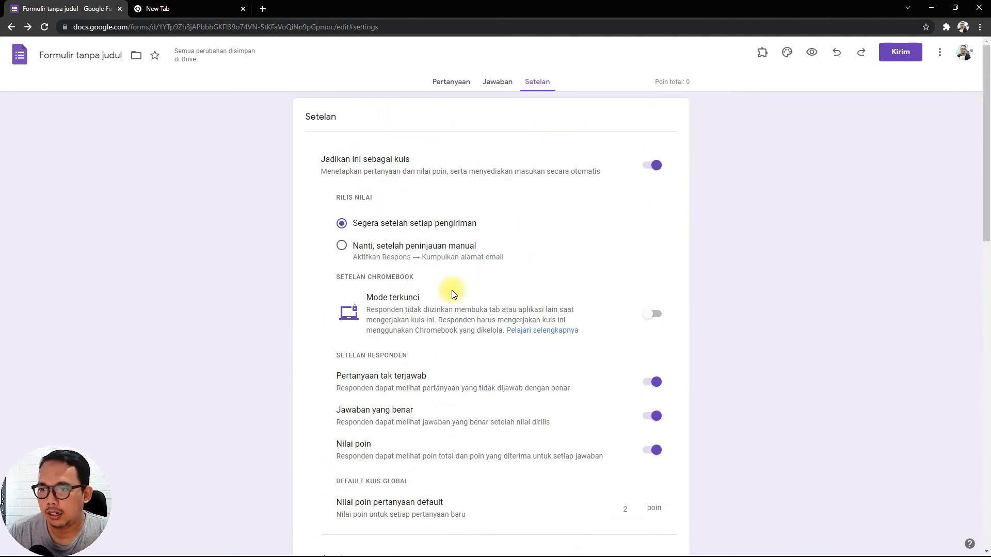
scroll(451, 288, "down", 14)
scroll(405, 256, "down", 1)
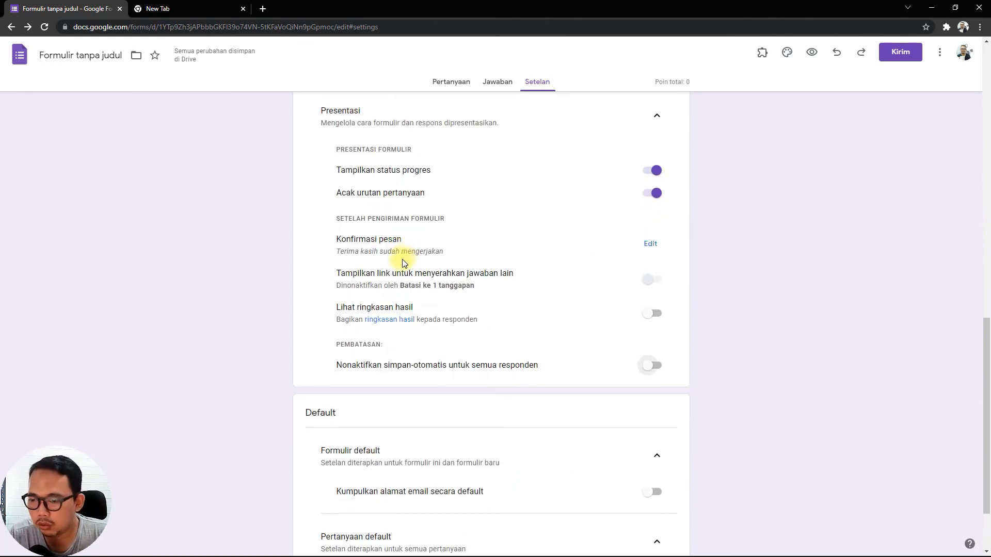
scroll(403, 262, "down", 2)
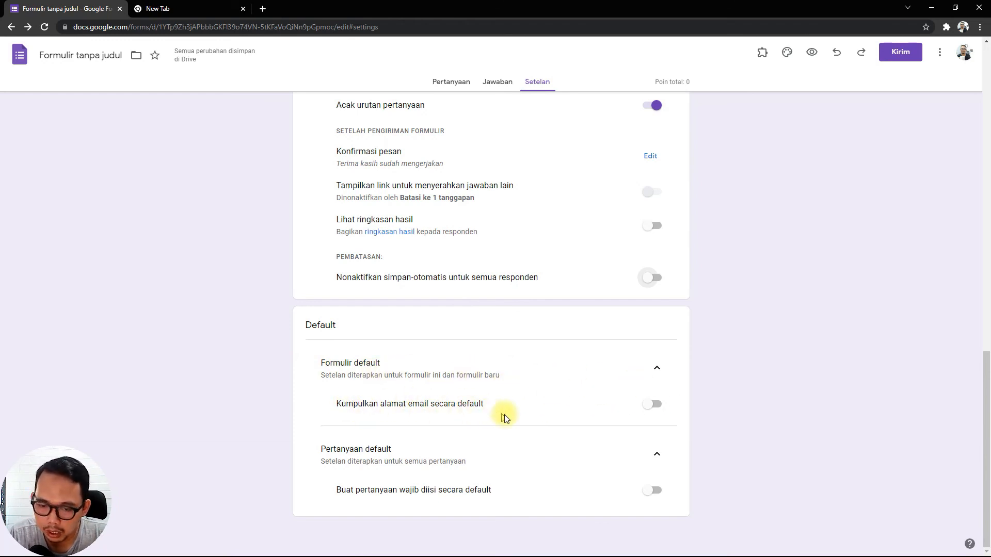
left_click(657, 405)
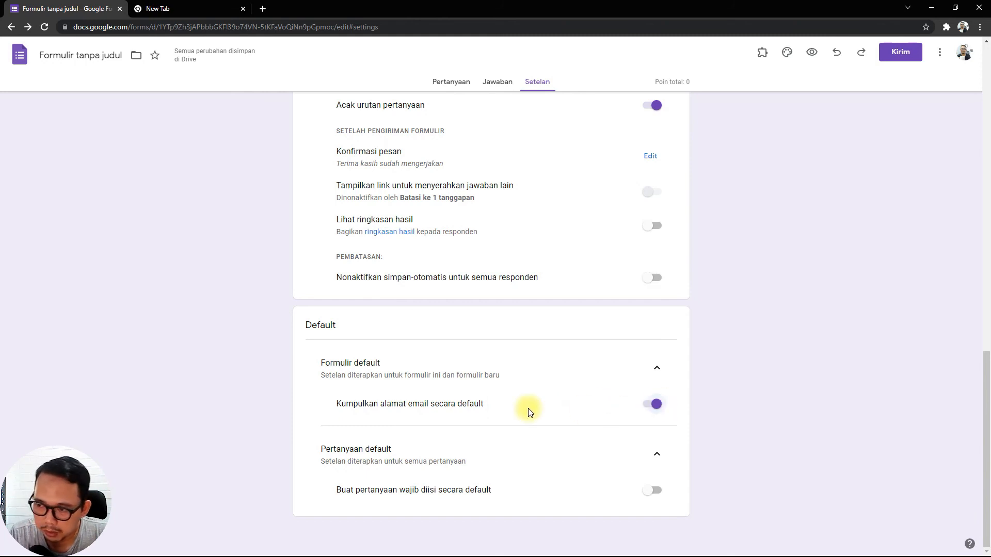
left_click(651, 410)
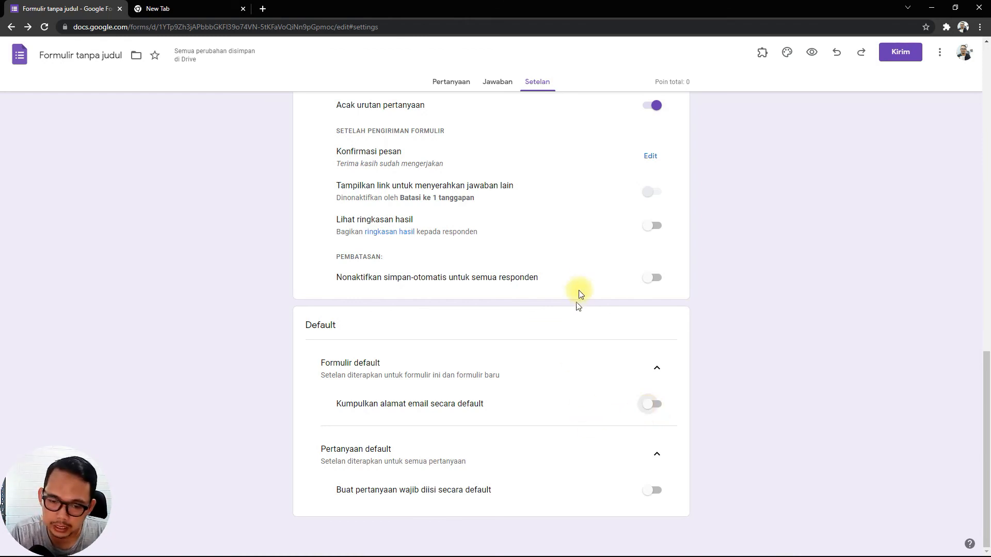
Switch the defaults "Kumpulkan alamat email secara default" and "Buat pertanyaan wajib diisi secara default" on and back off, one after the other.
scroll(593, 274, "up", 15)
scroll(422, 195, "up", 1)
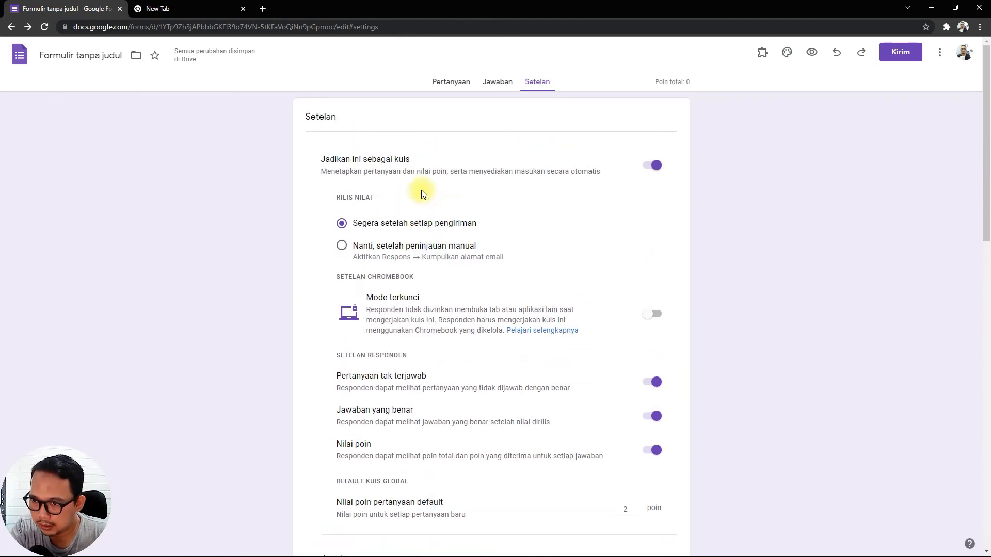
scroll(336, 398, "down", 3)
scroll(338, 398, "down", 2)
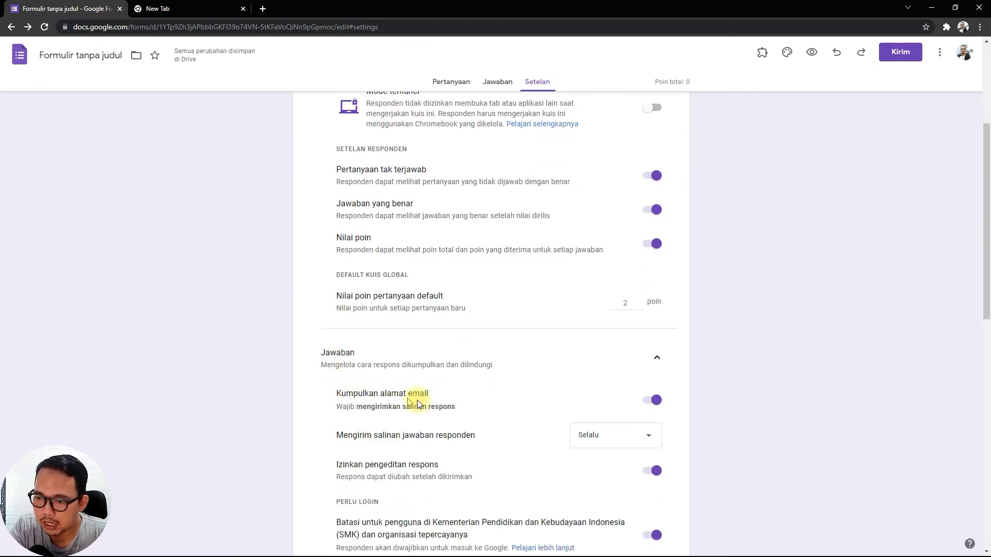
scroll(449, 399, "down", 10)
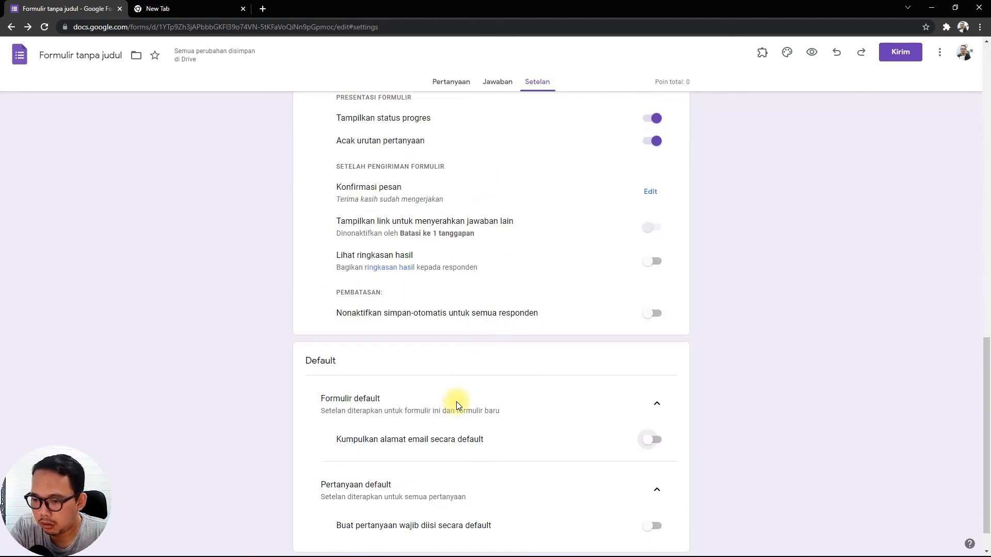
left_click(659, 409)
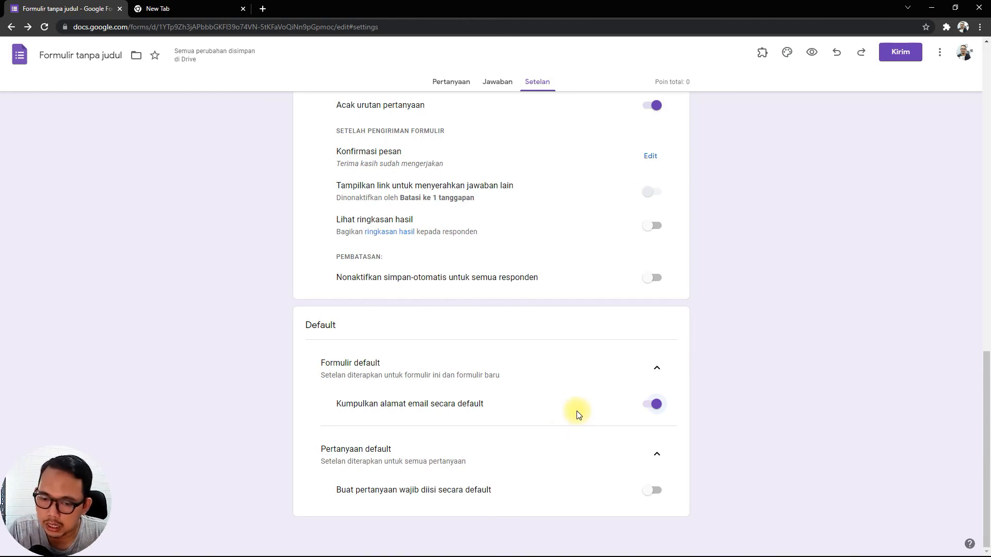
left_click(644, 405)
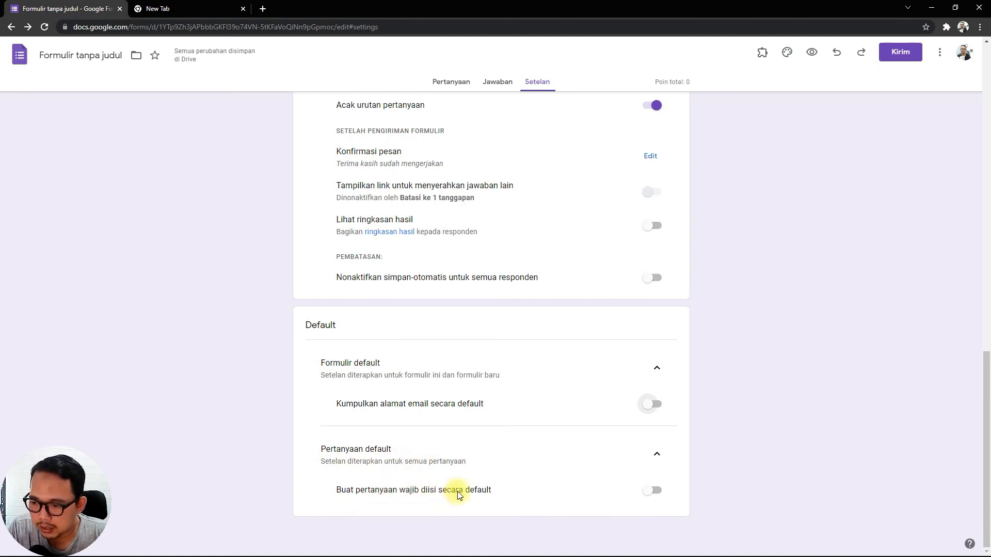
left_click(652, 491)
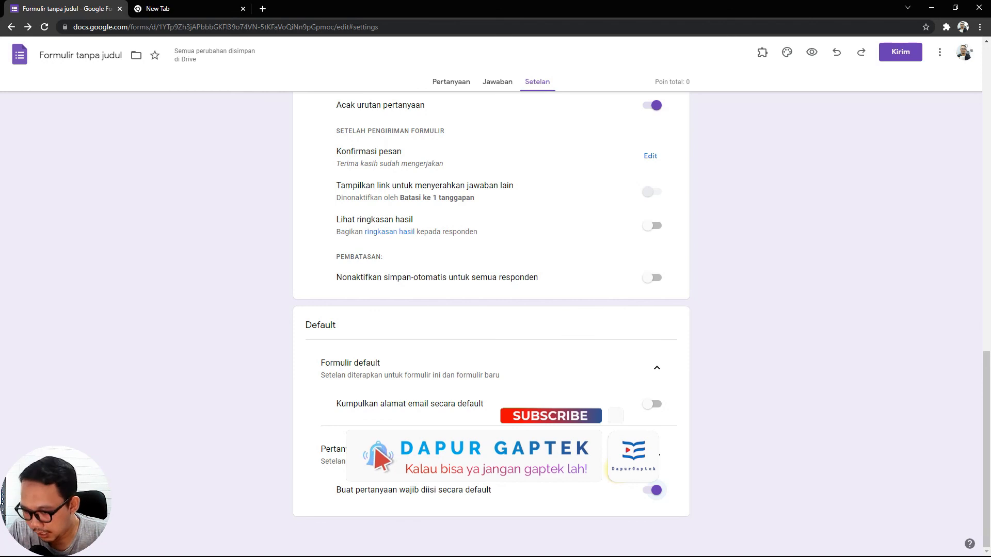
left_click(653, 488)
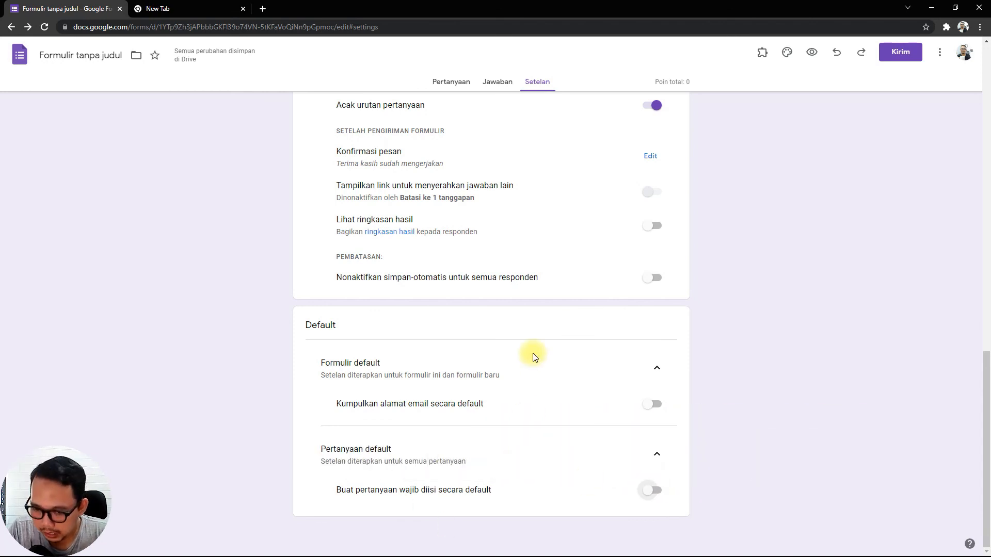